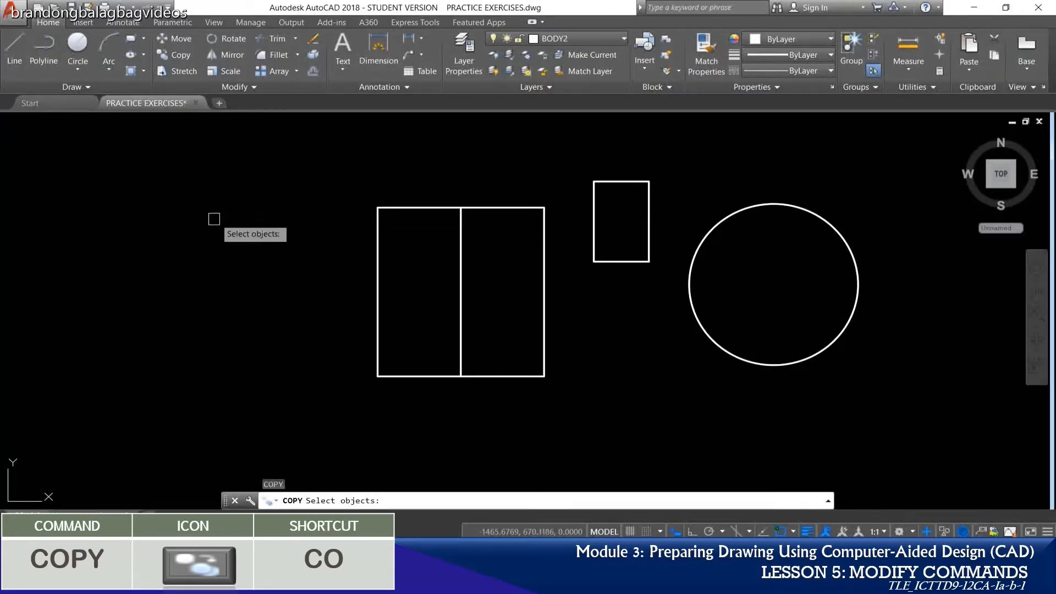
Step: Copy the outer square of the divided figure from its lower-left corner to four separate spots to its left
click(430, 207)
key(Return)
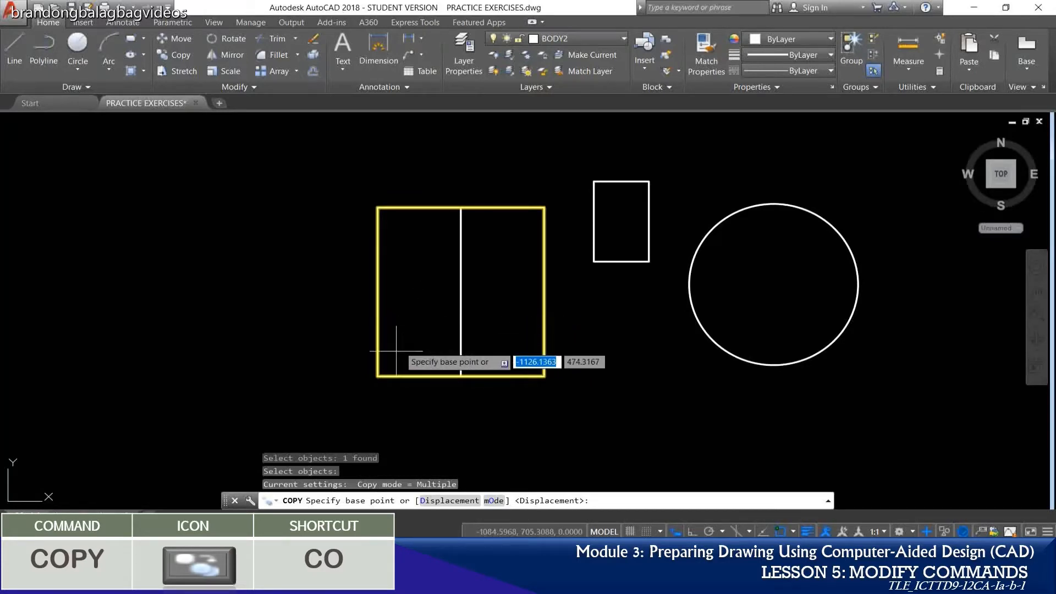
click(378, 376)
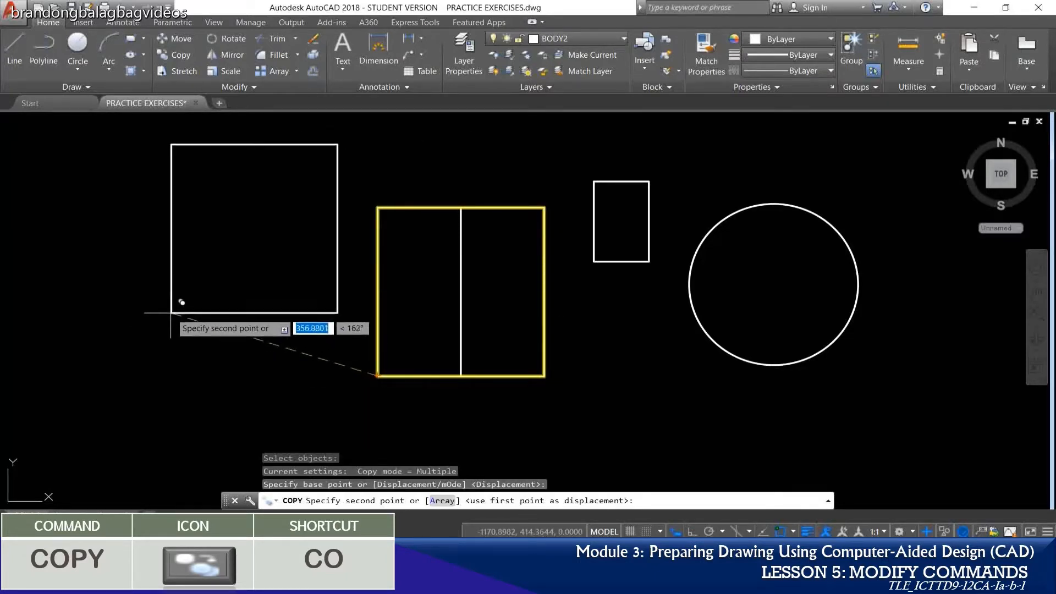
middle_drag(176, 316, 352, 344)
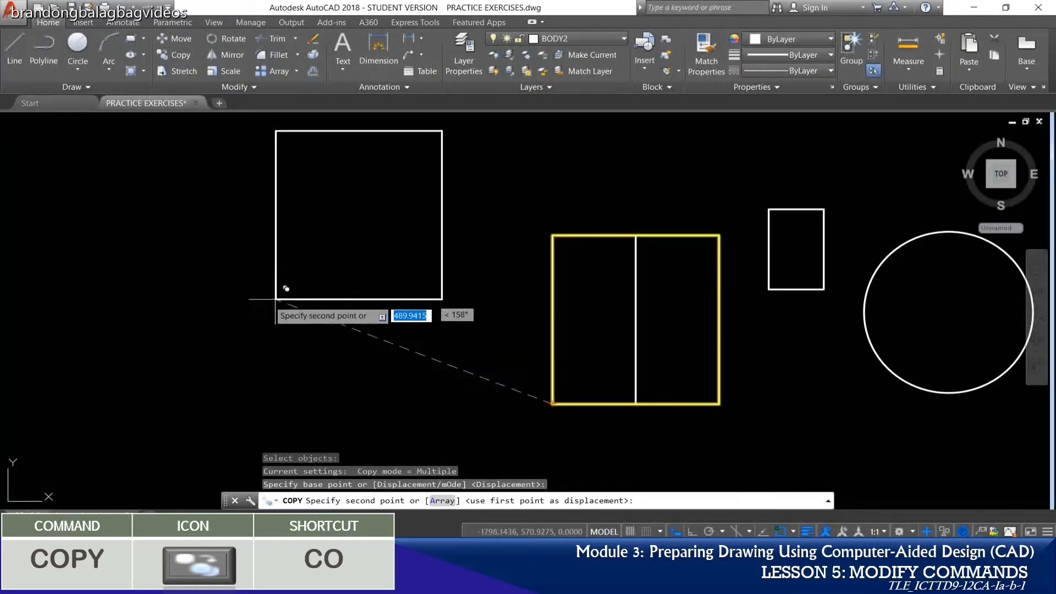
scroll(308, 308, down, 3)
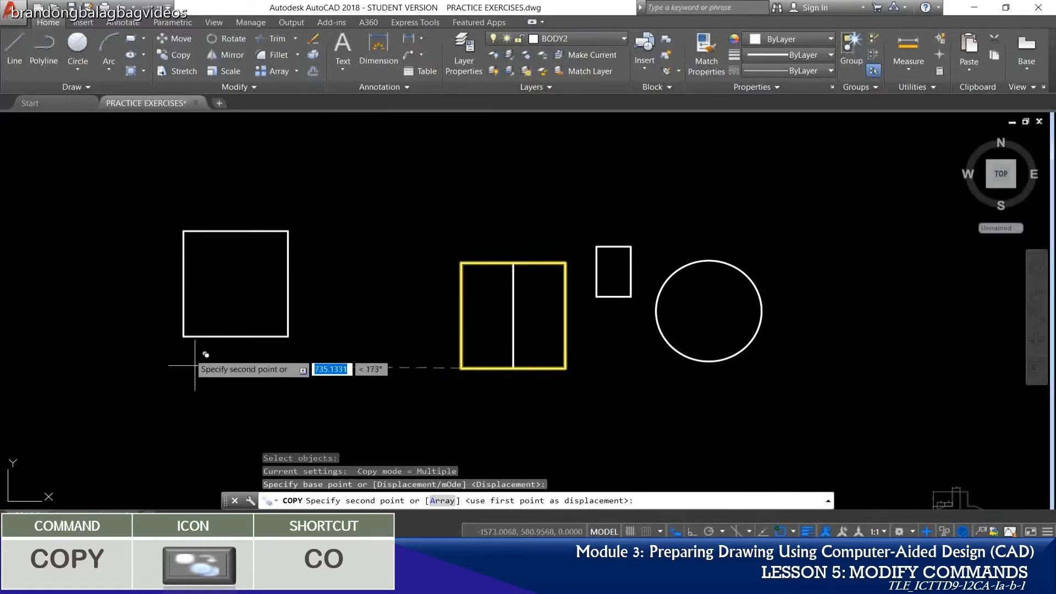
click(327, 233)
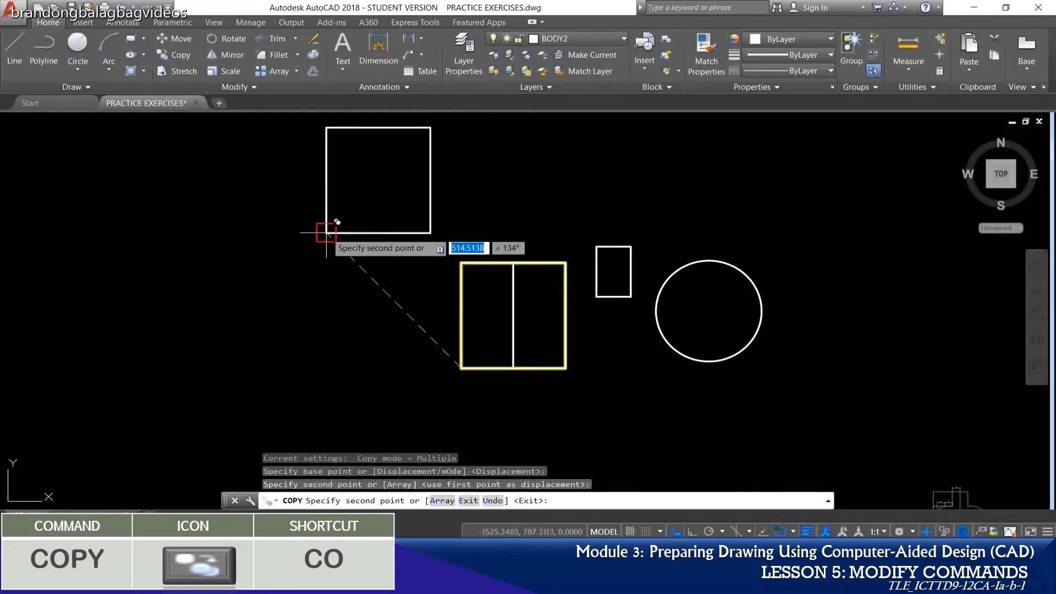
click(176, 300)
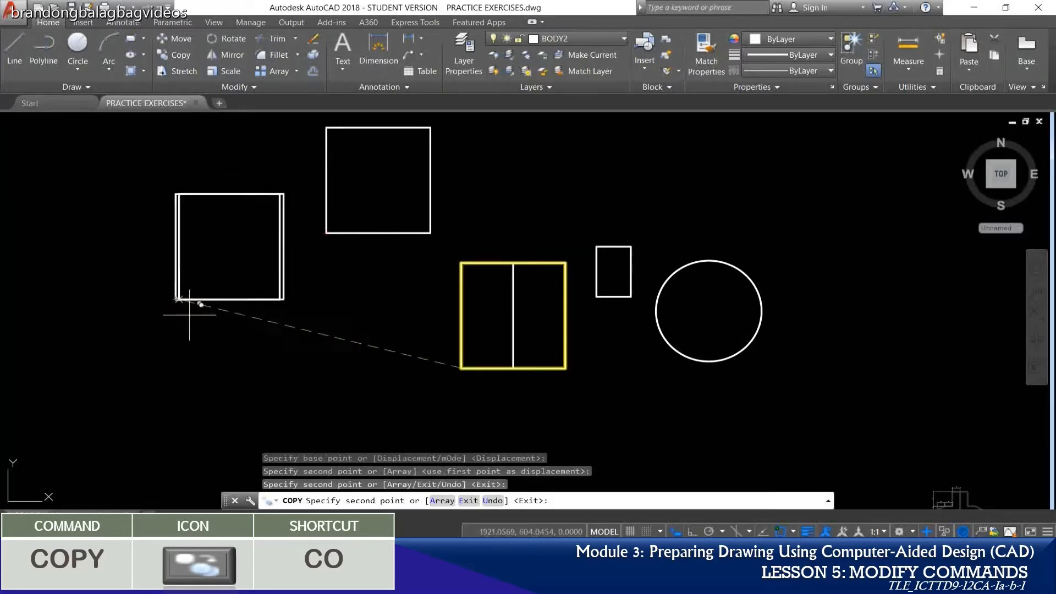
click(302, 428)
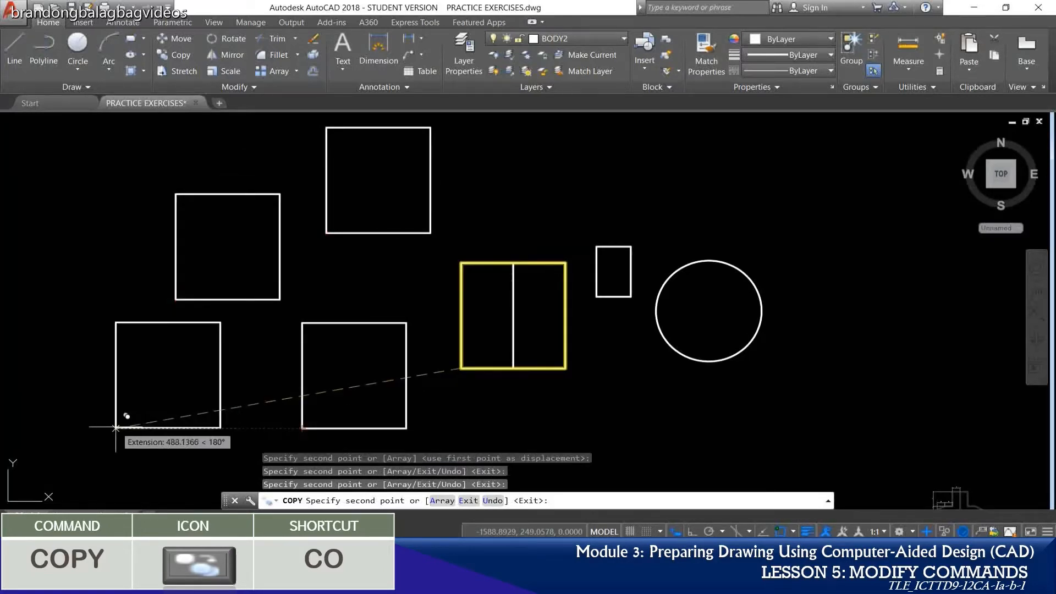
click(115, 428)
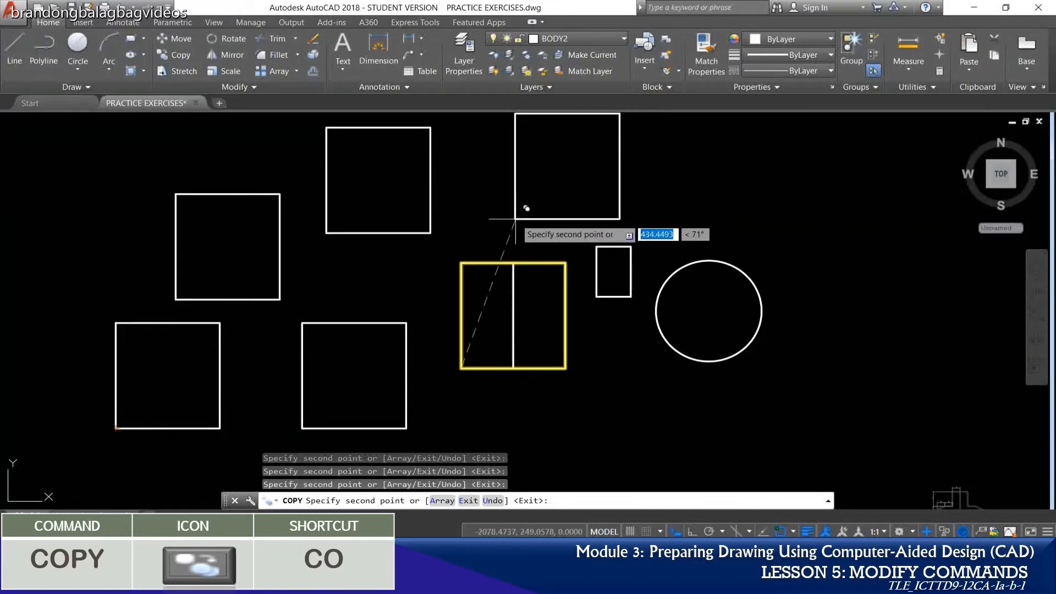
scroll(515, 219, down, 2)
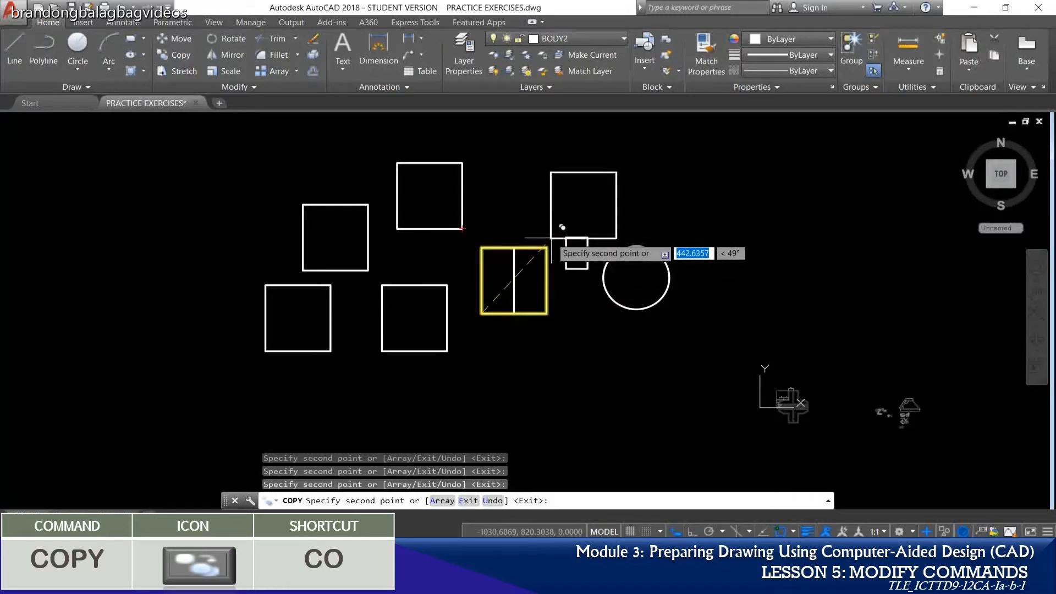
scroll(551, 238, up, 2)
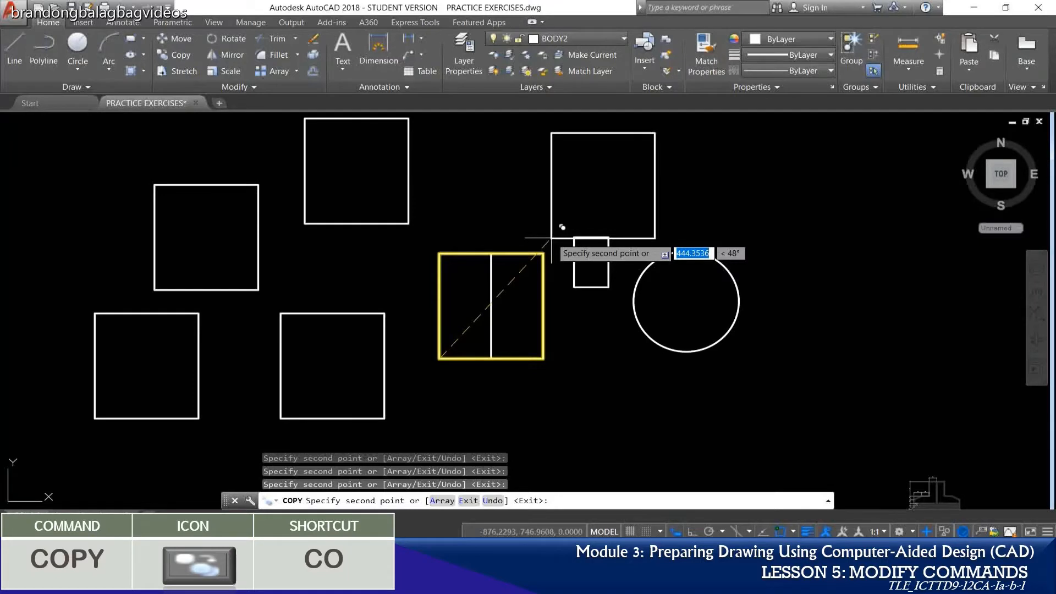
key(Return)
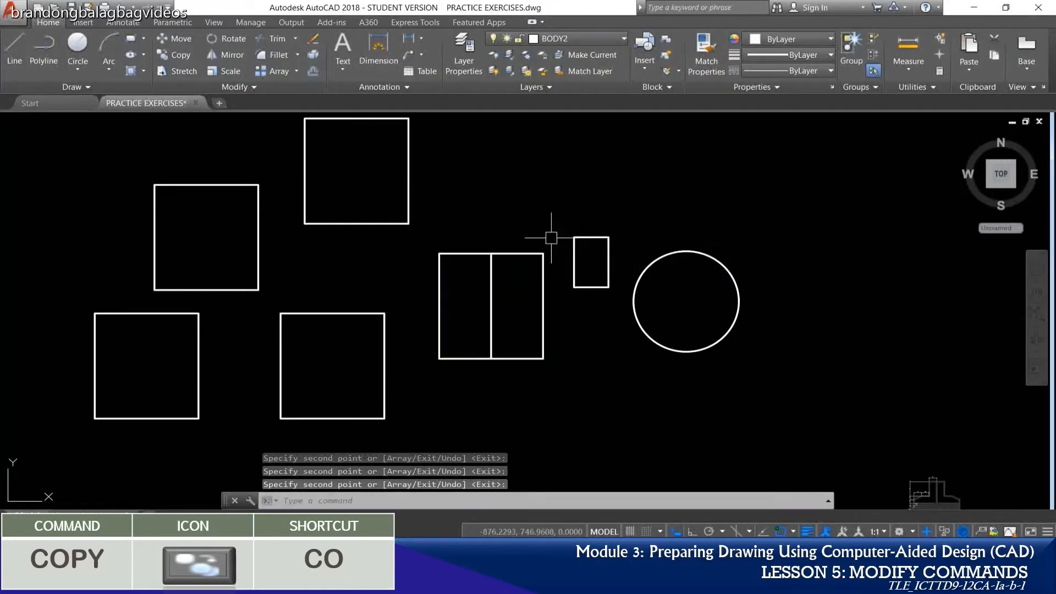
scroll(558, 255, down, 2)
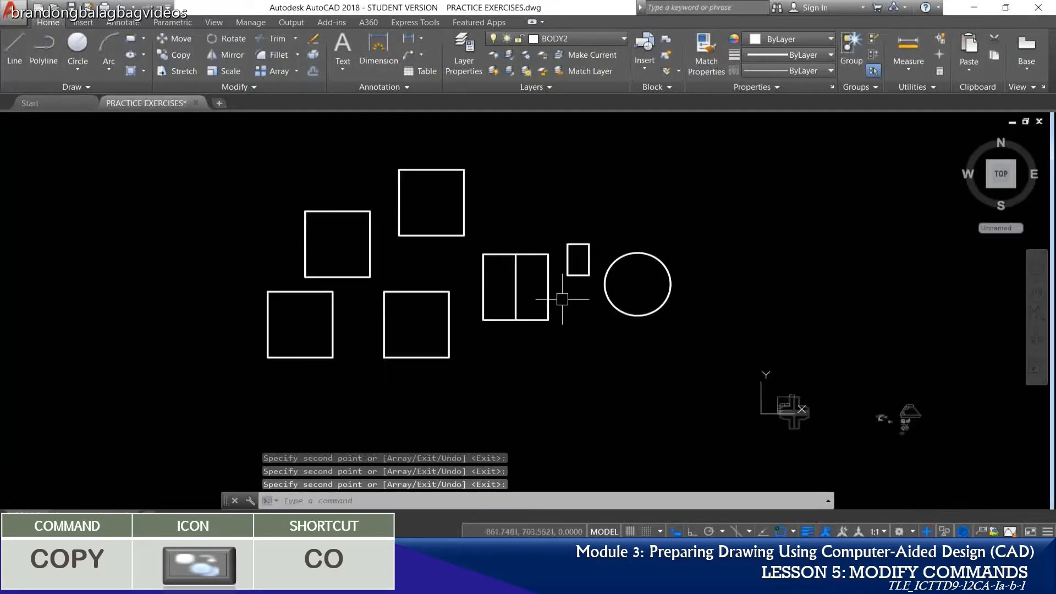
scroll(563, 297, up, 2)
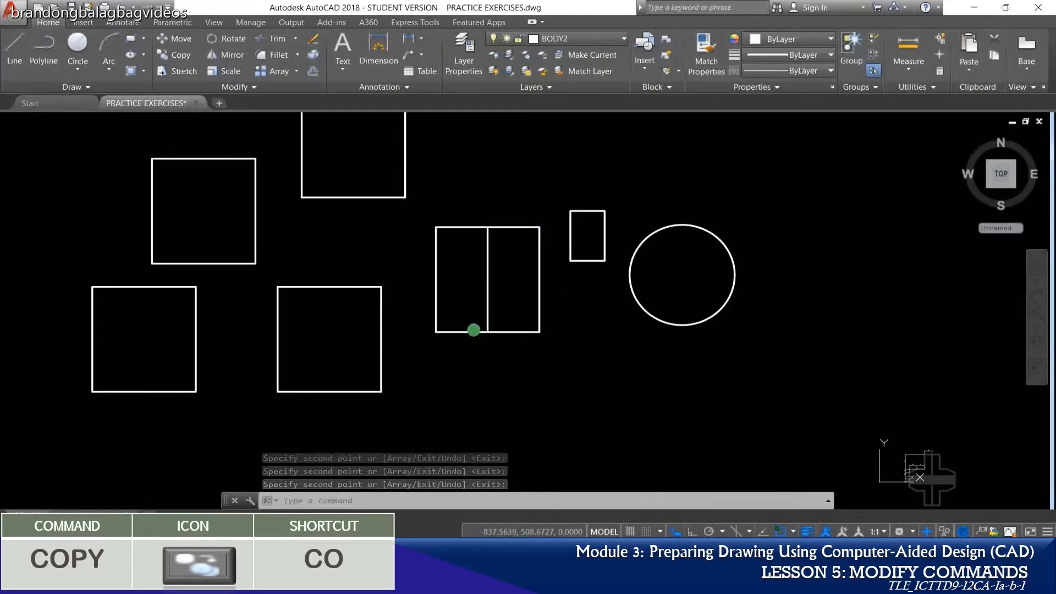
middle_drag(566, 312, 440, 314)
scroll(591, 297, up, 2)
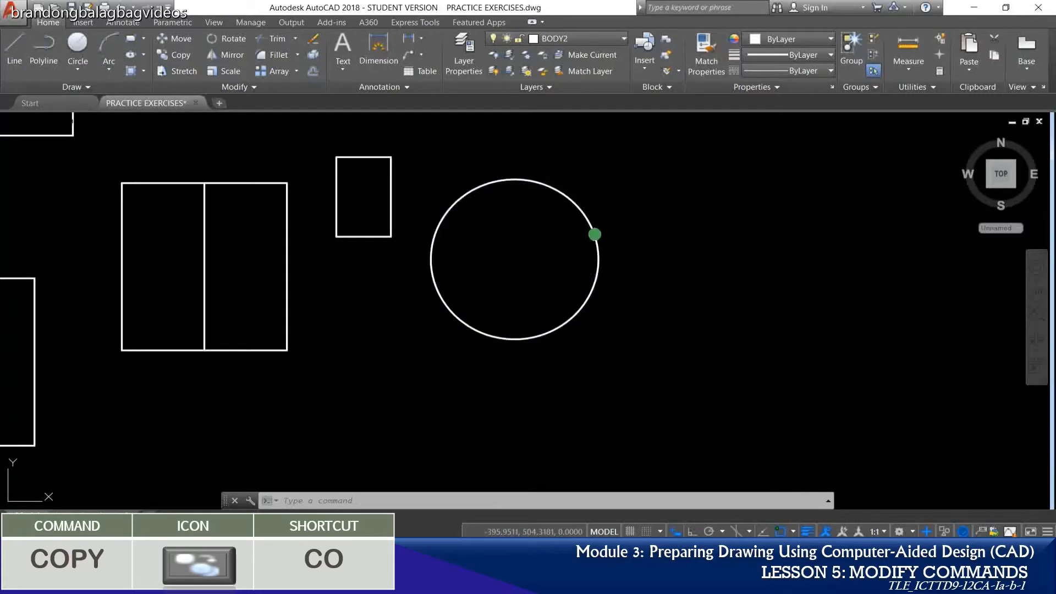
middle_drag(594, 231, 543, 254)
click(578, 329)
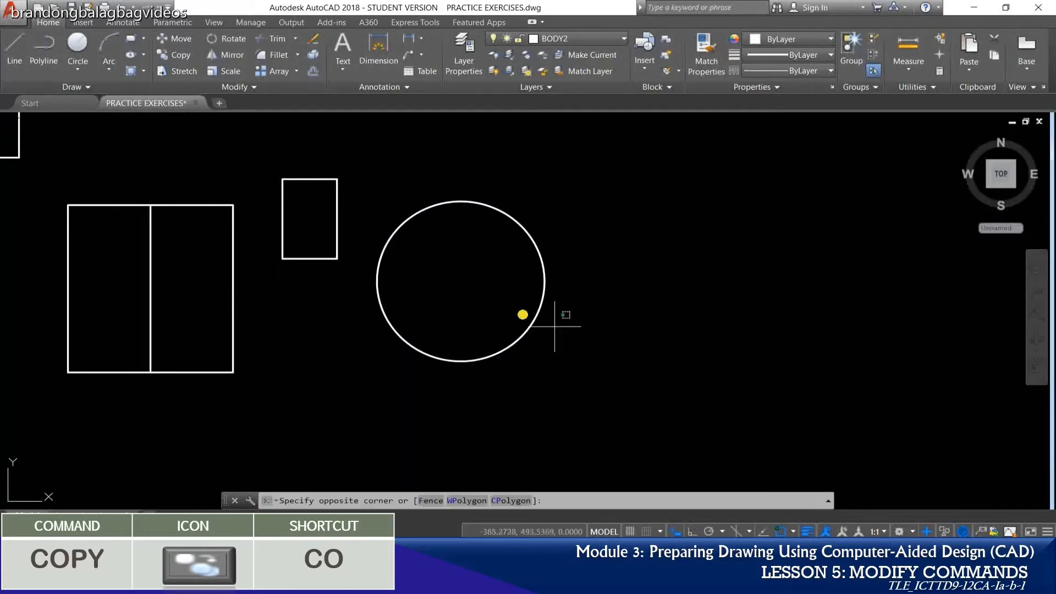
click(522, 314)
key(Escape)
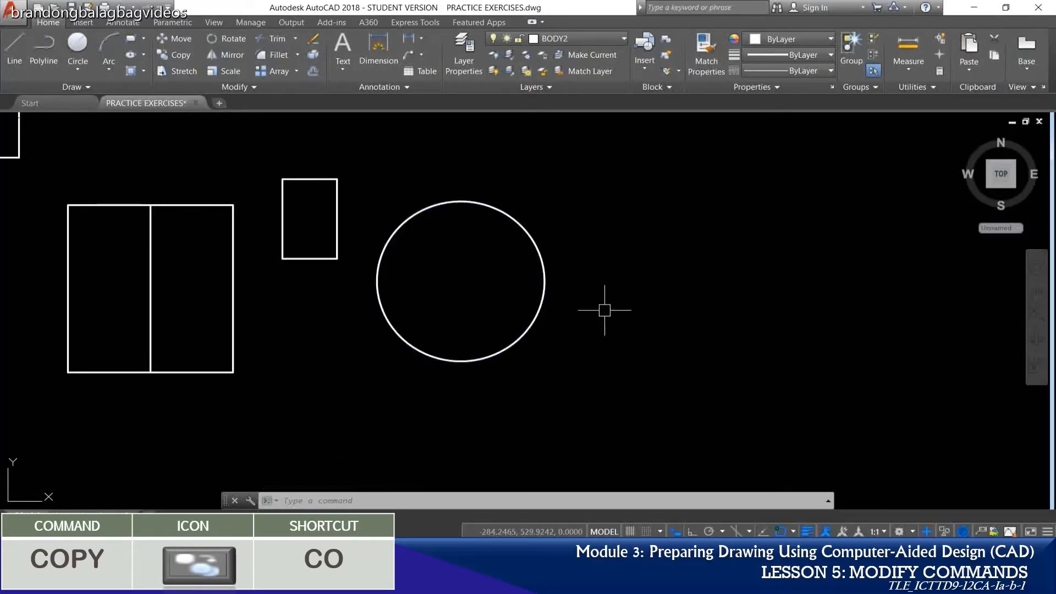
Step: Copy the circle from its center 100 units to the right
text(CO)
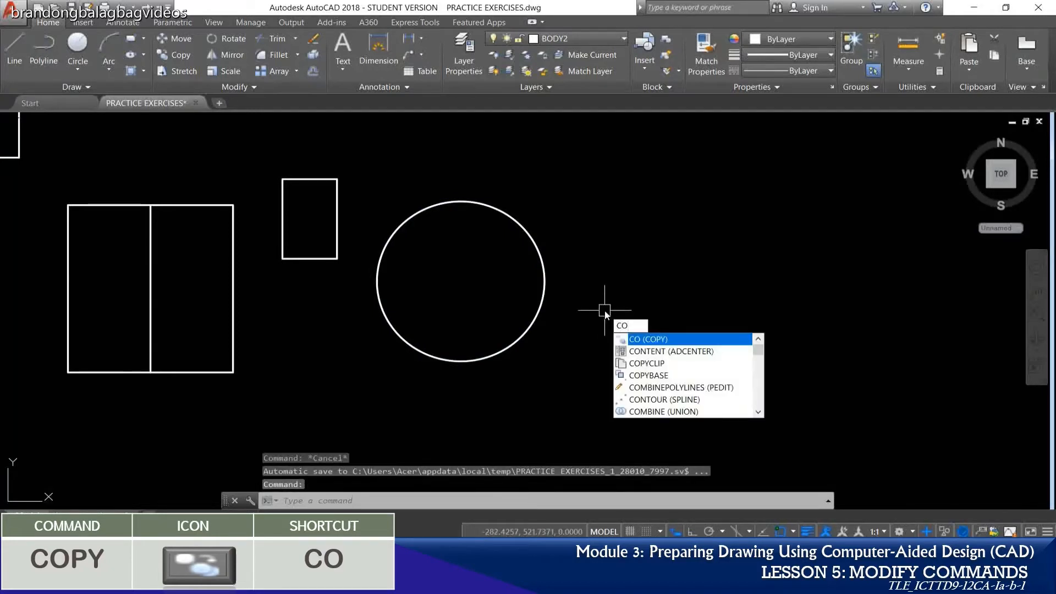
key(Return)
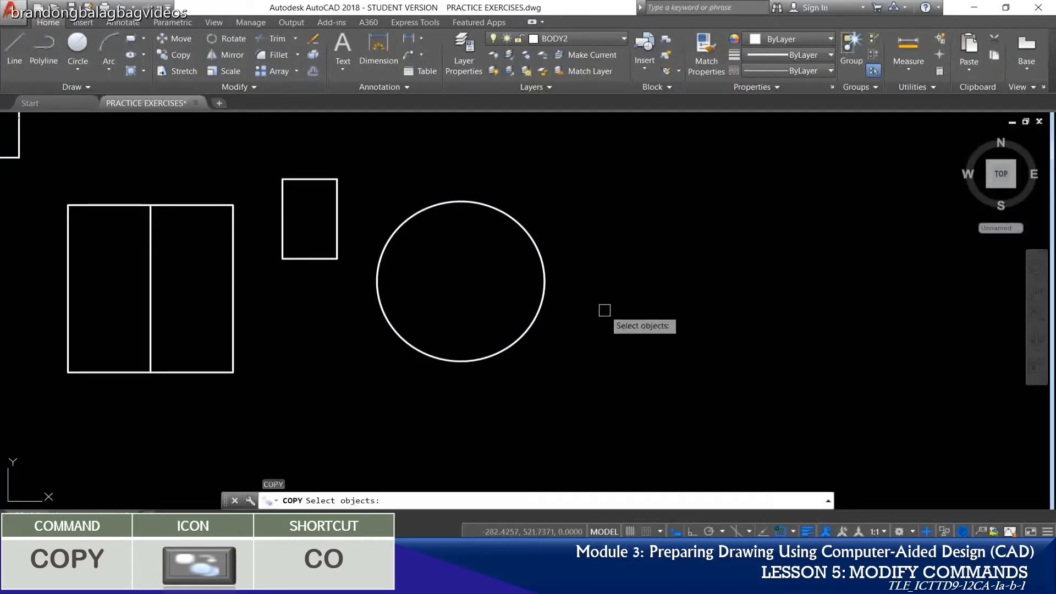
click(545, 288)
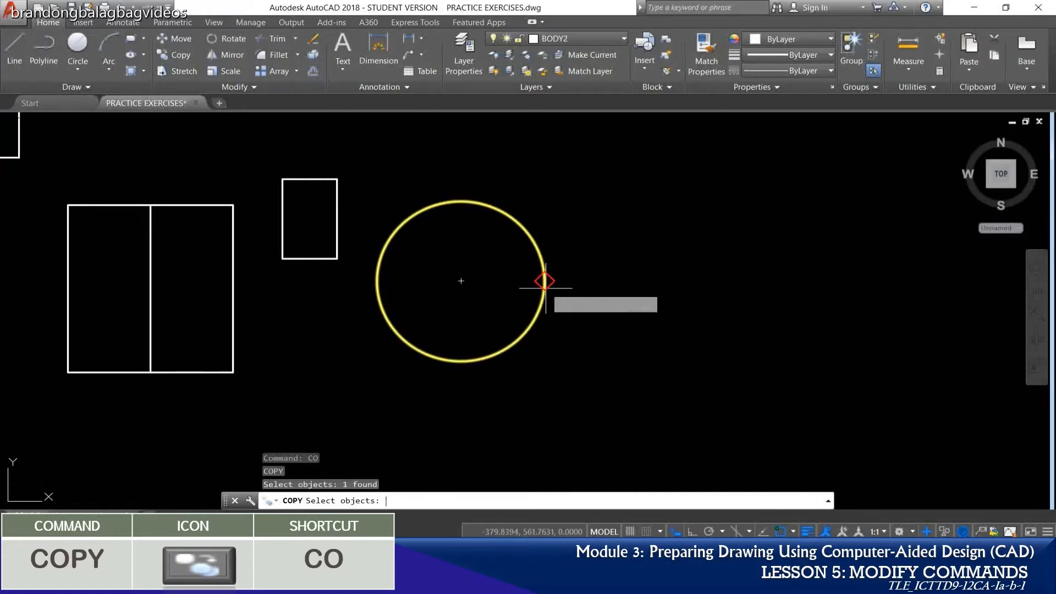
key(Return)
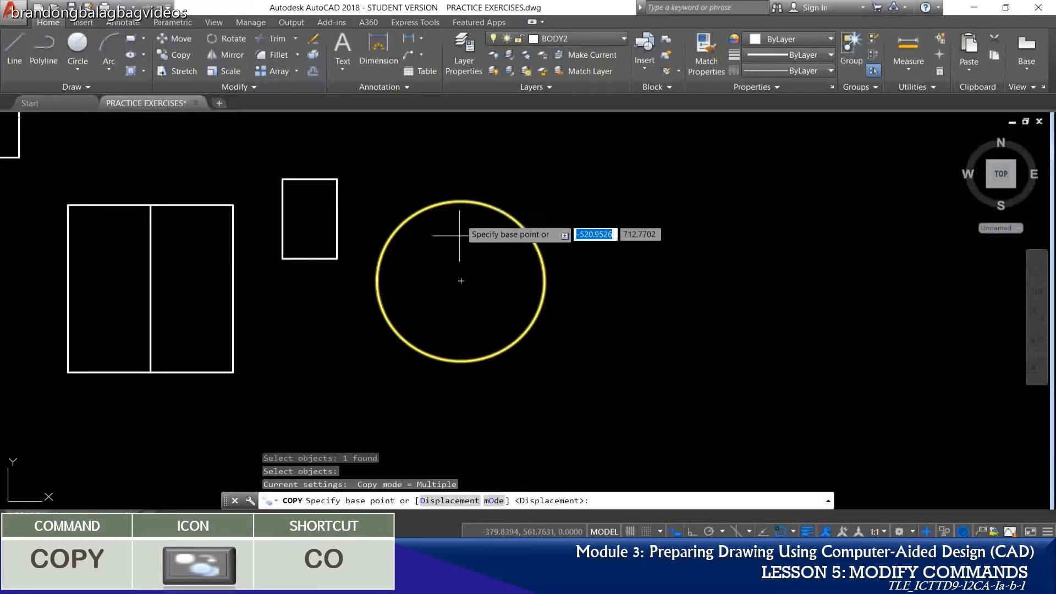
click(461, 280)
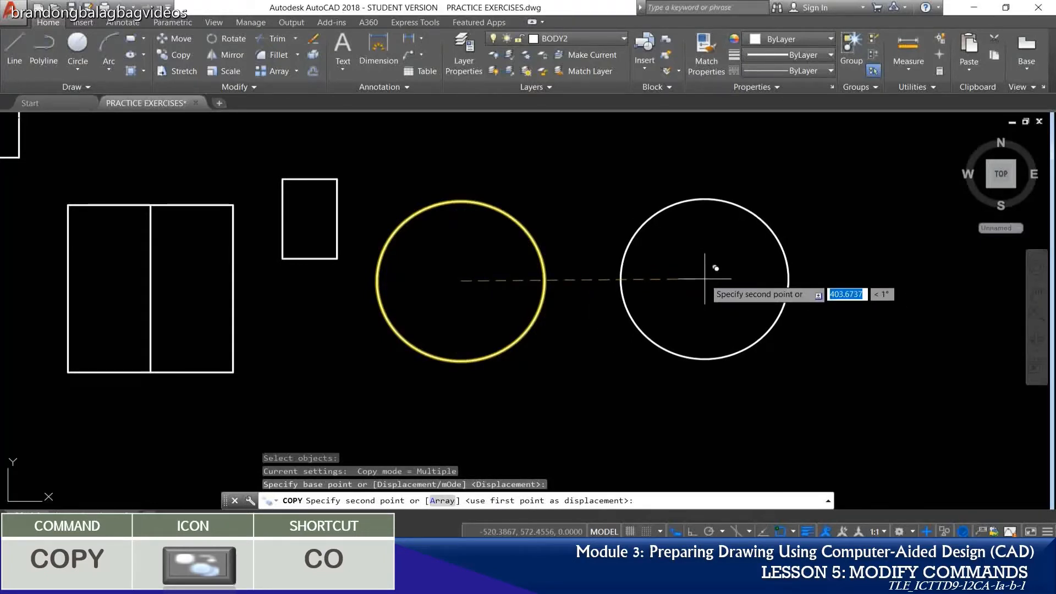
text(10)
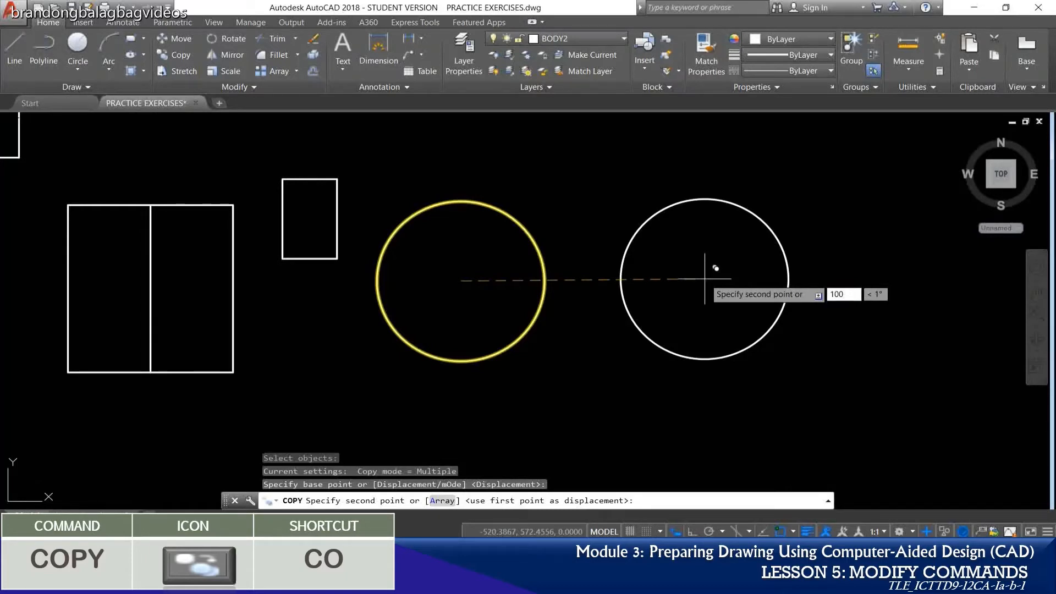
text(0)
key(Return)
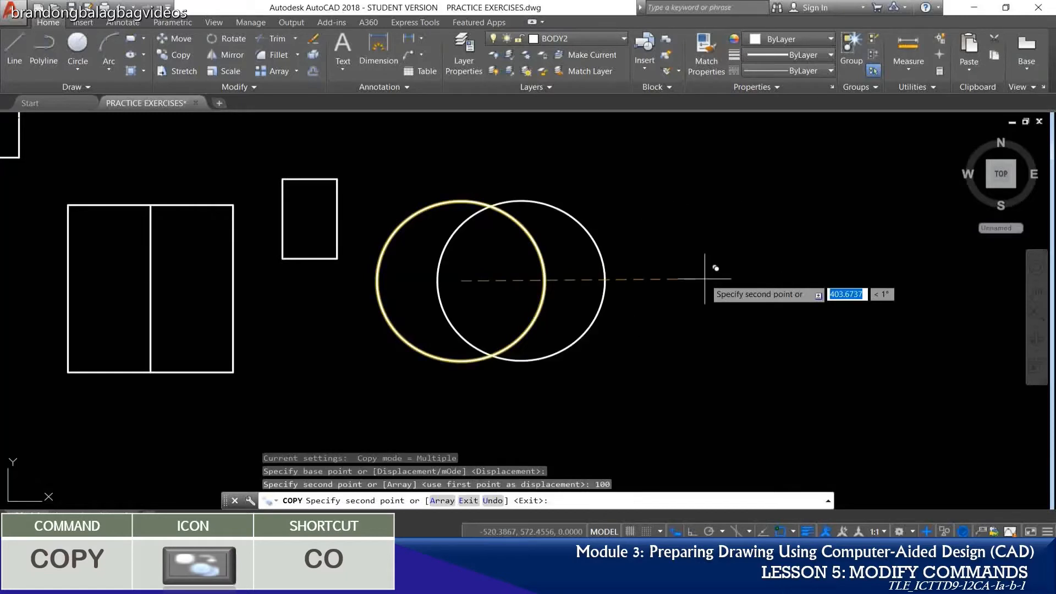
key(Escape)
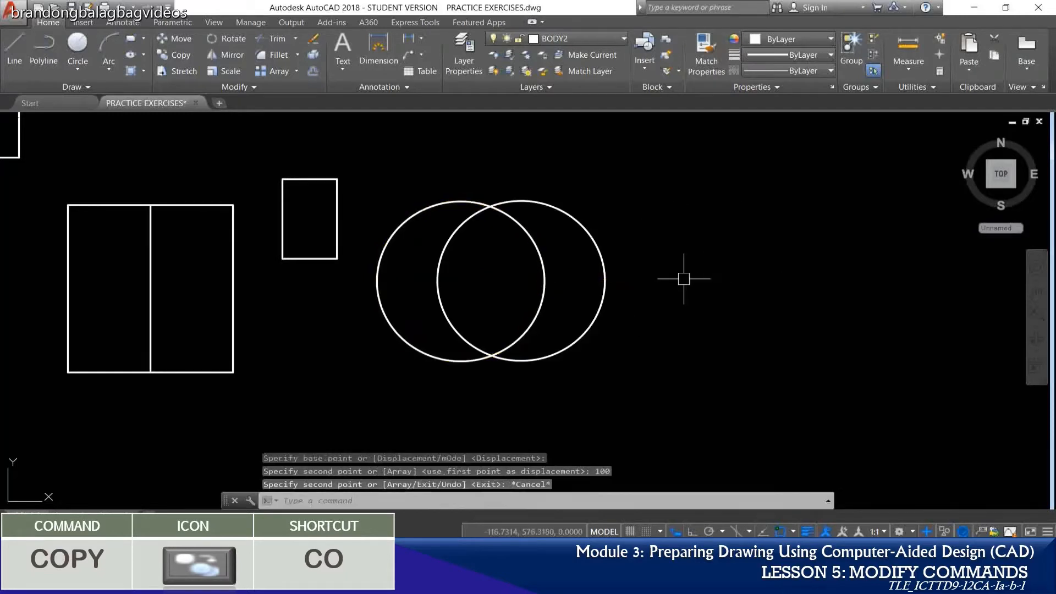
scroll(539, 249, up, 2)
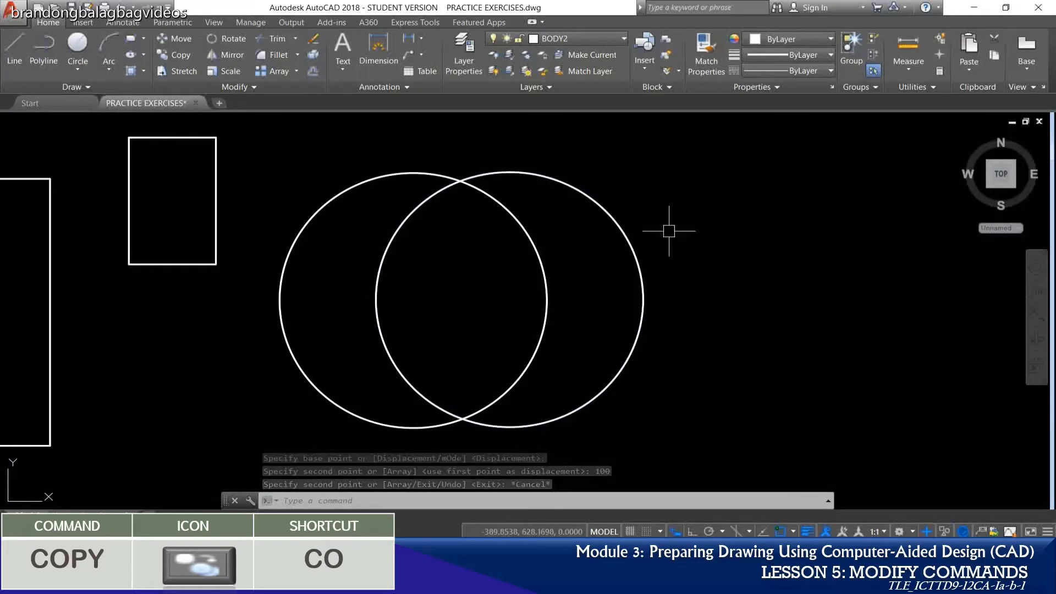
click(641, 296)
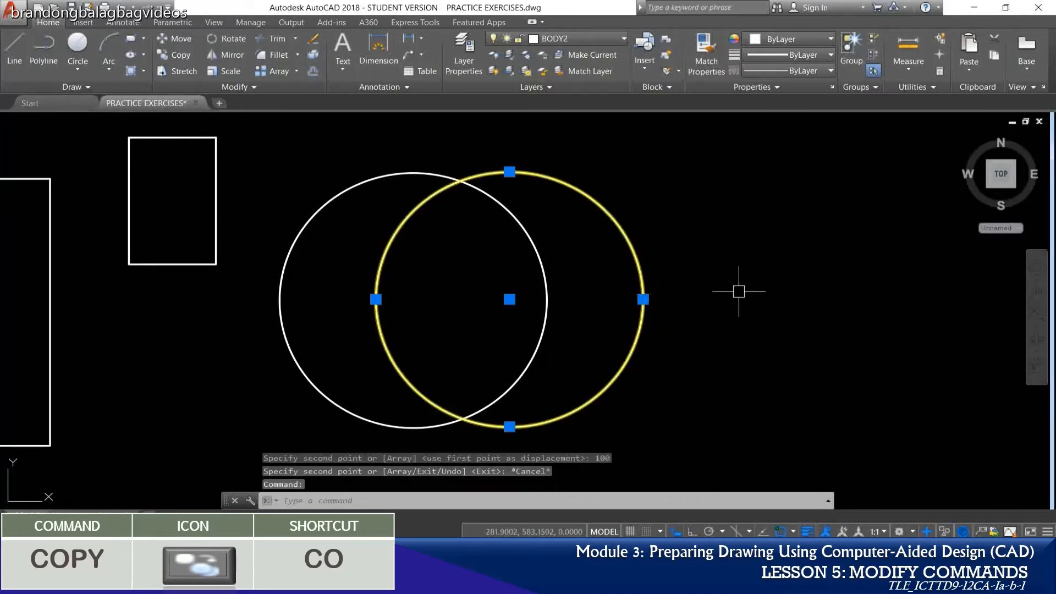
key(Escape)
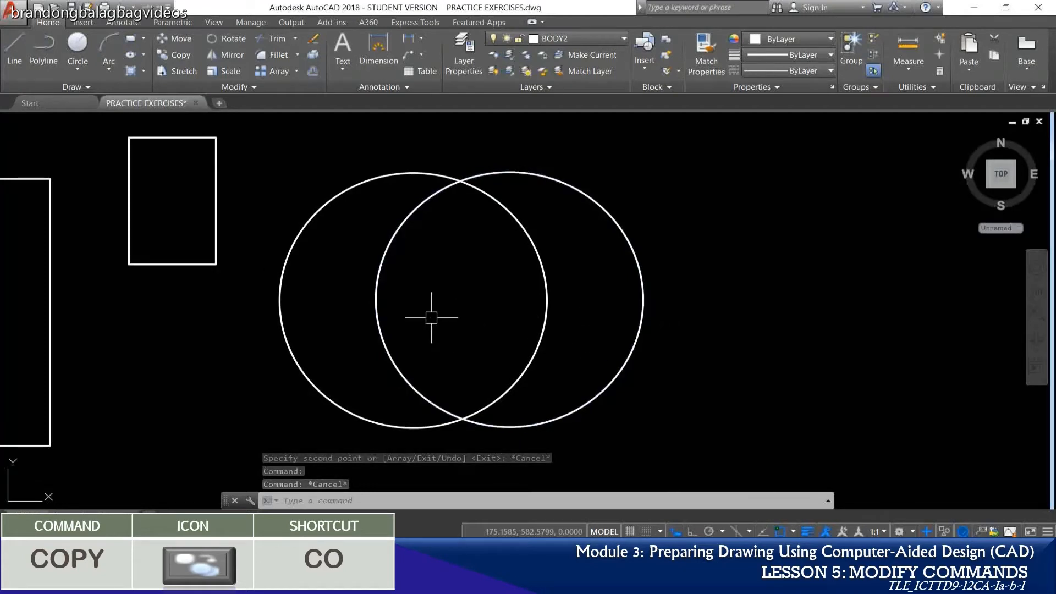
text(l)
key(Return)
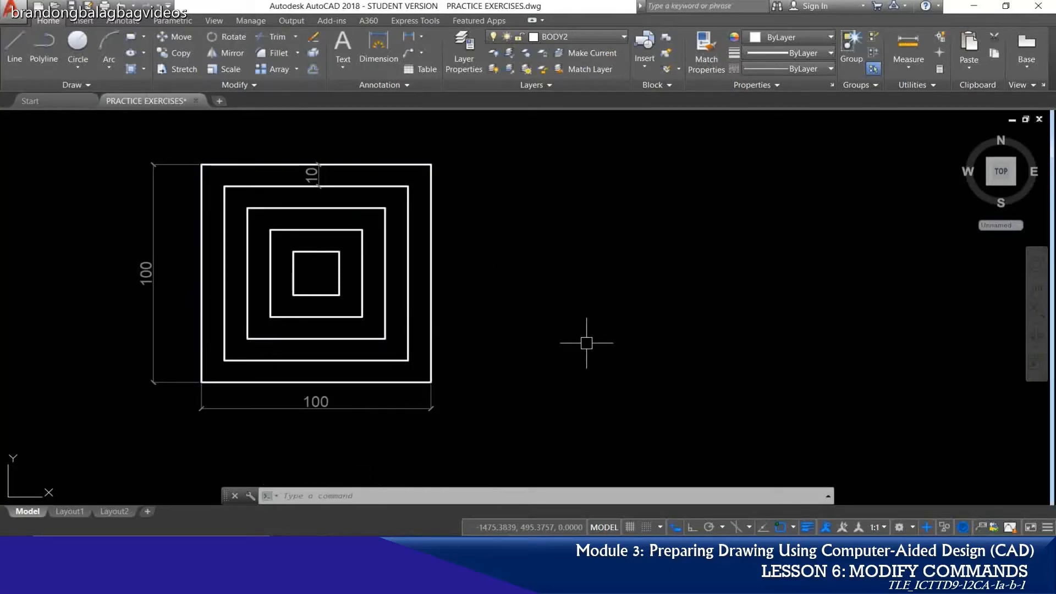
Step: Draw a 100 by 100 rectangle to the right of the dimensioned nested squares, using the Dimensions option
text(rec)
key(Return)
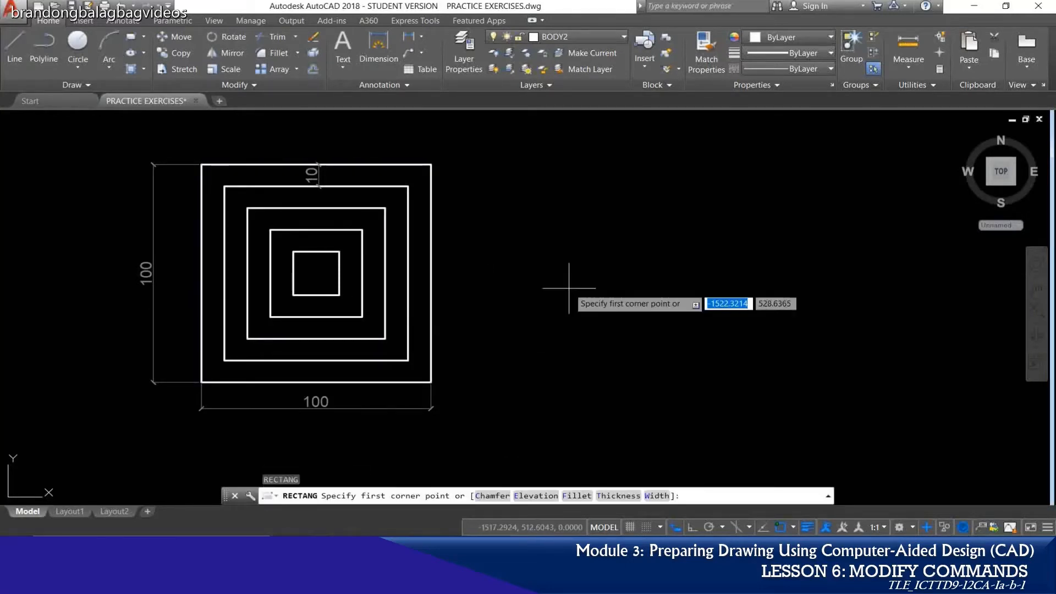
click(522, 160)
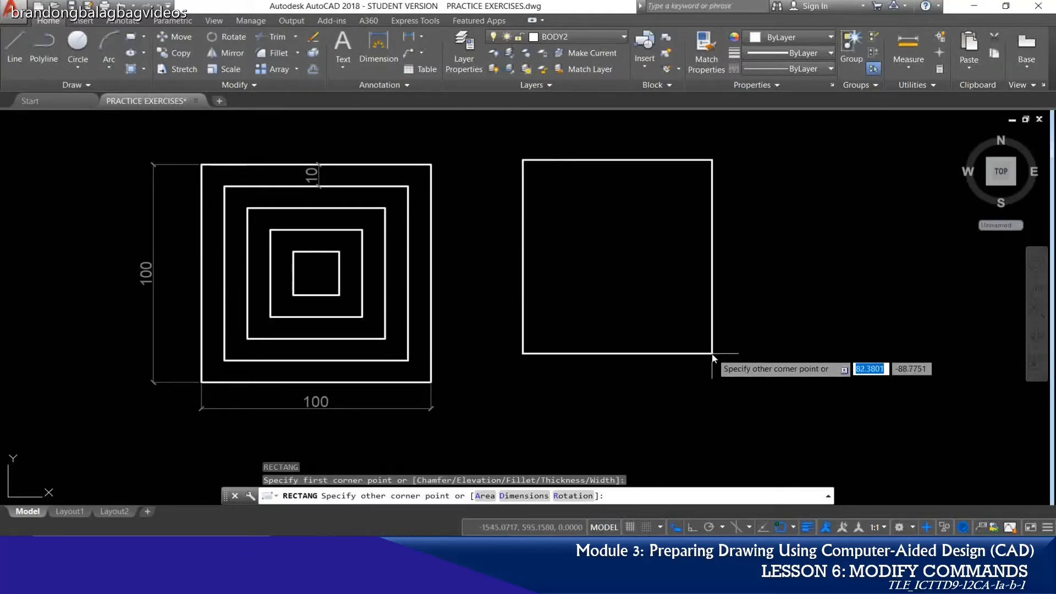
text(d)
key(Return)
text(100)
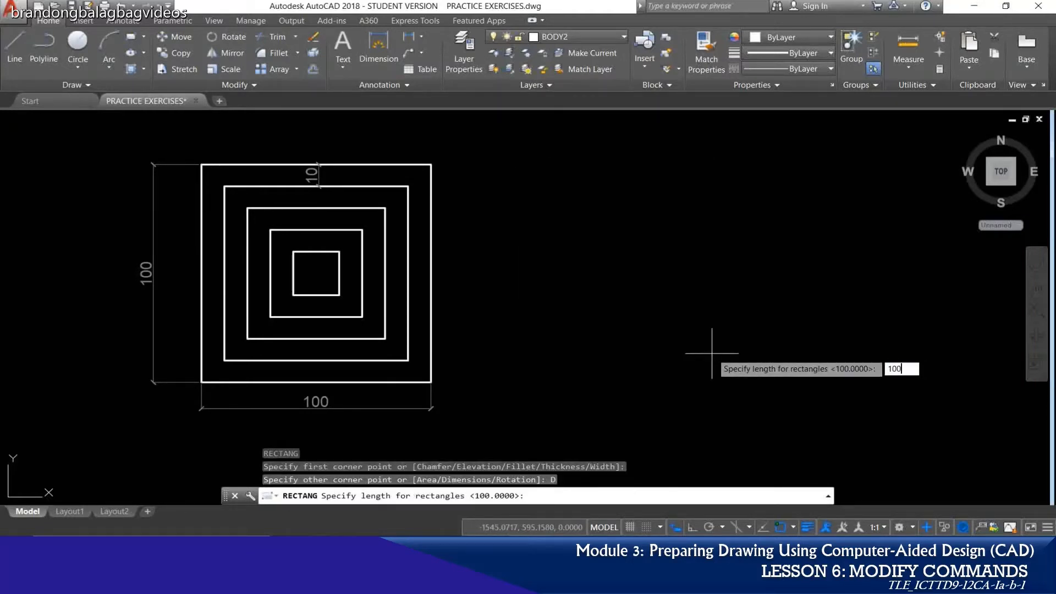
key(Return)
text(100)
key(Return)
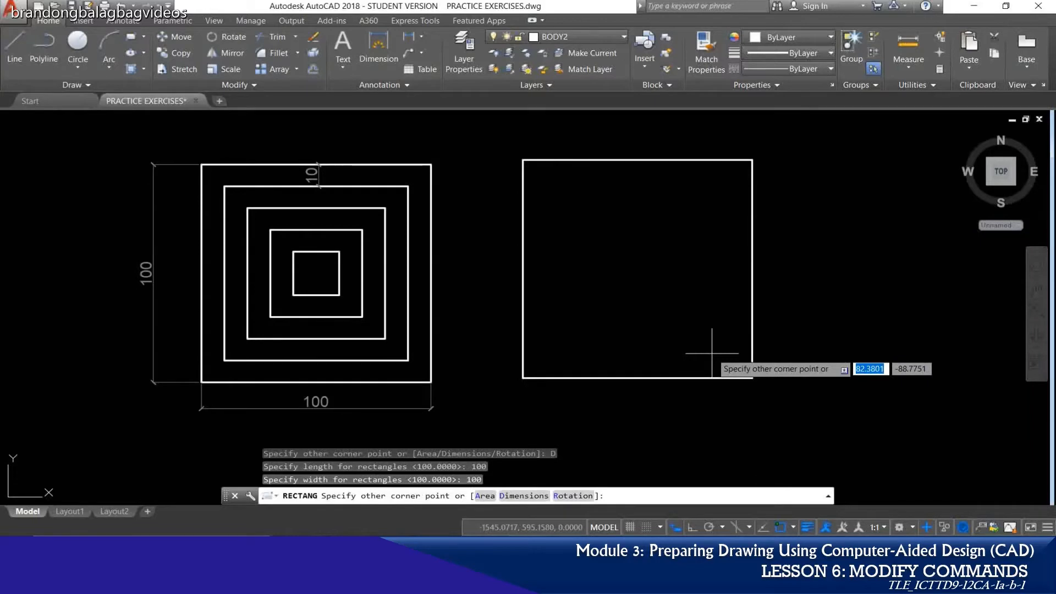
click(711, 353)
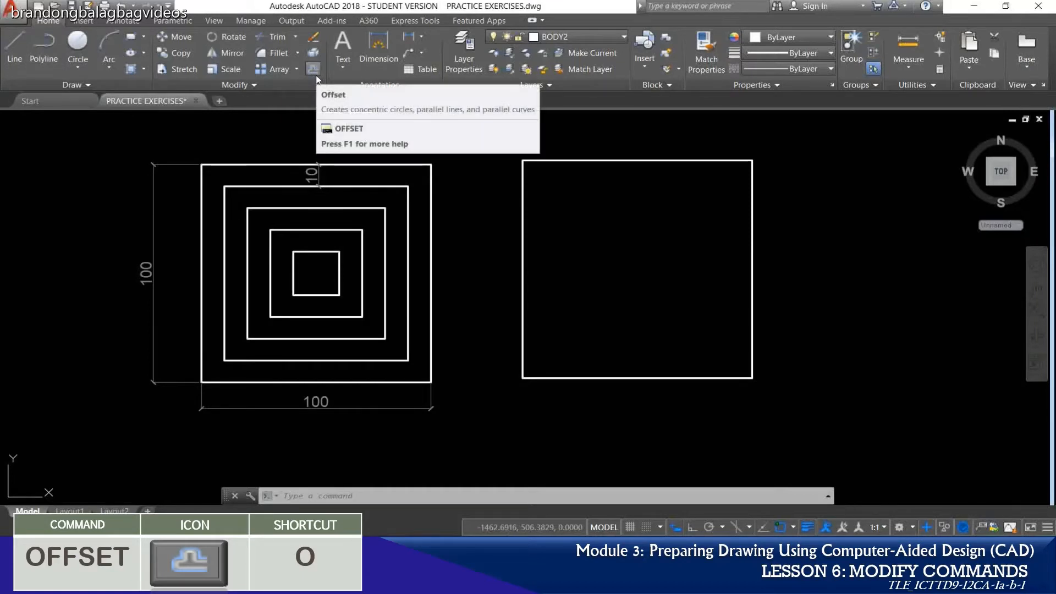
Step: Offset the plain 100 by 100 square inward by 10 units
key(Escape)
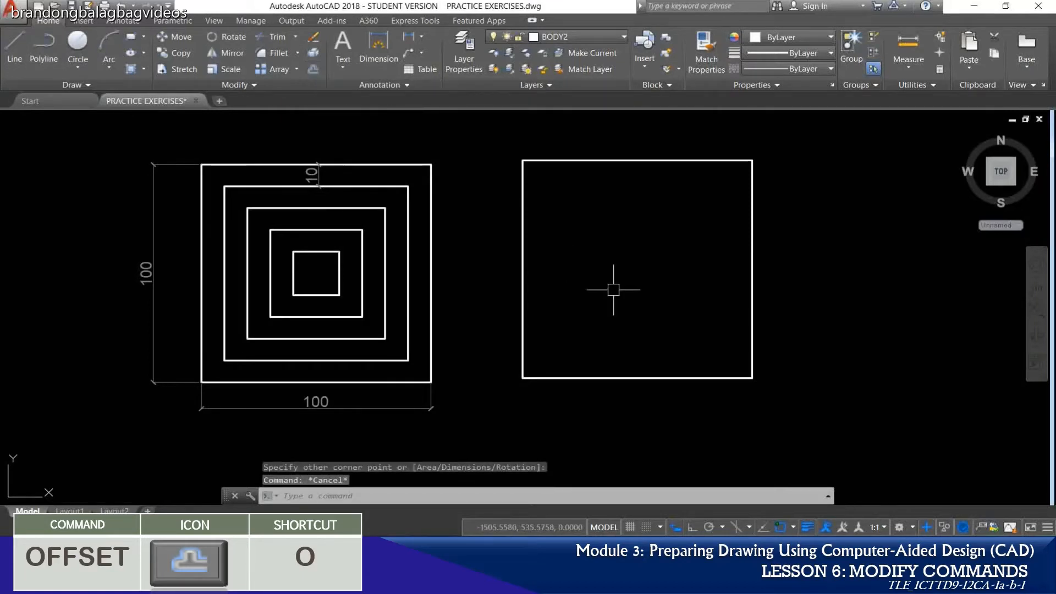
text(O)
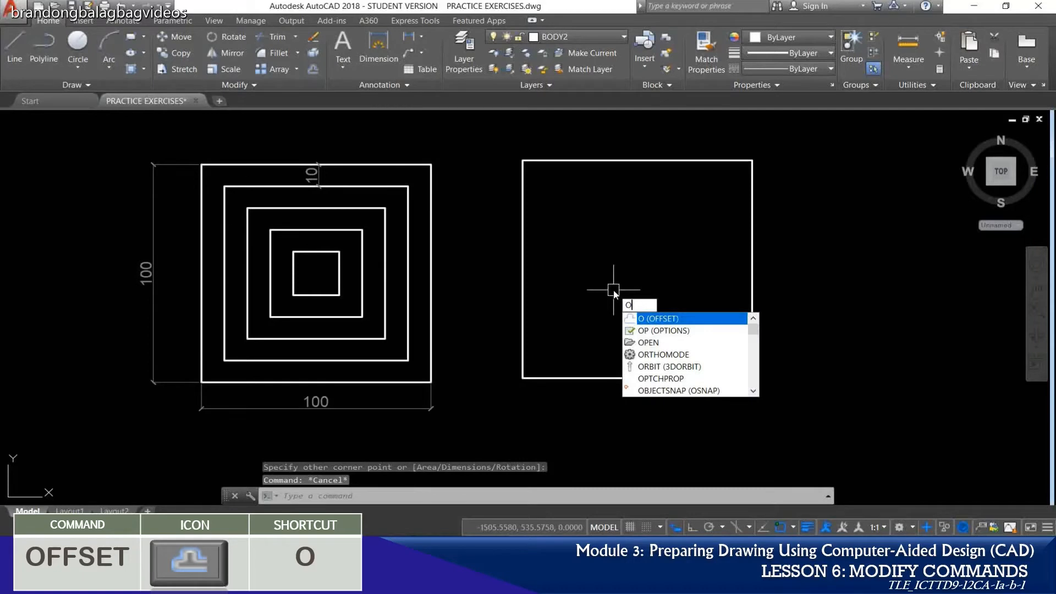
key(Return)
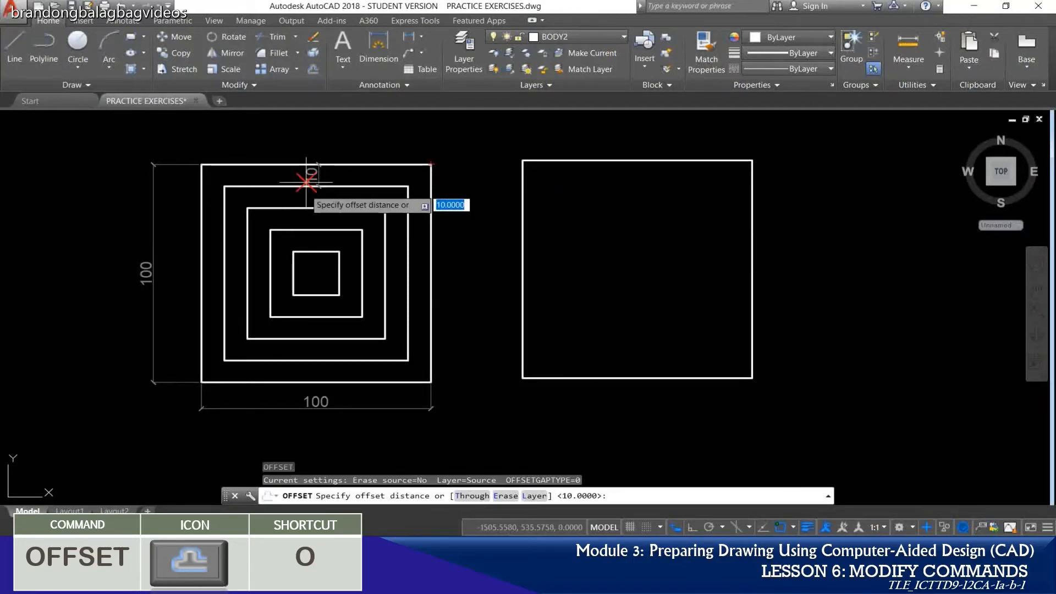
text(10)
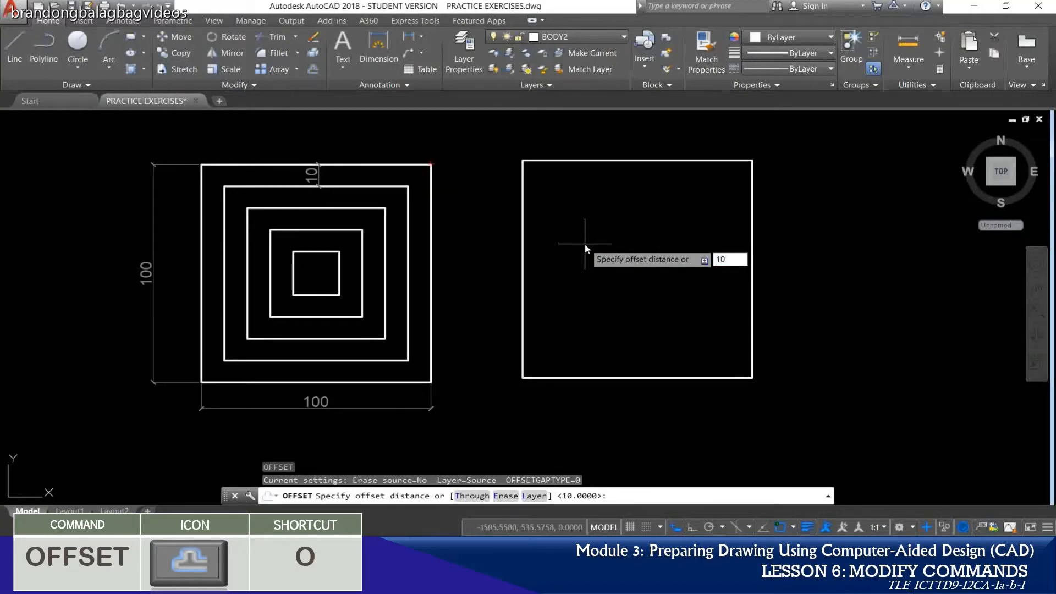
key(Return)
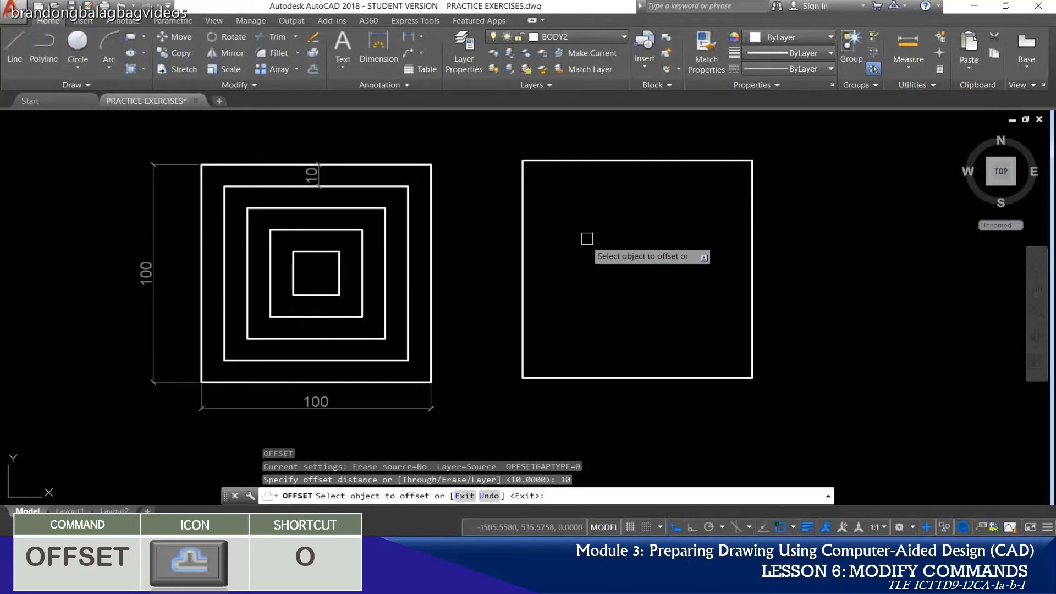
click(605, 161)
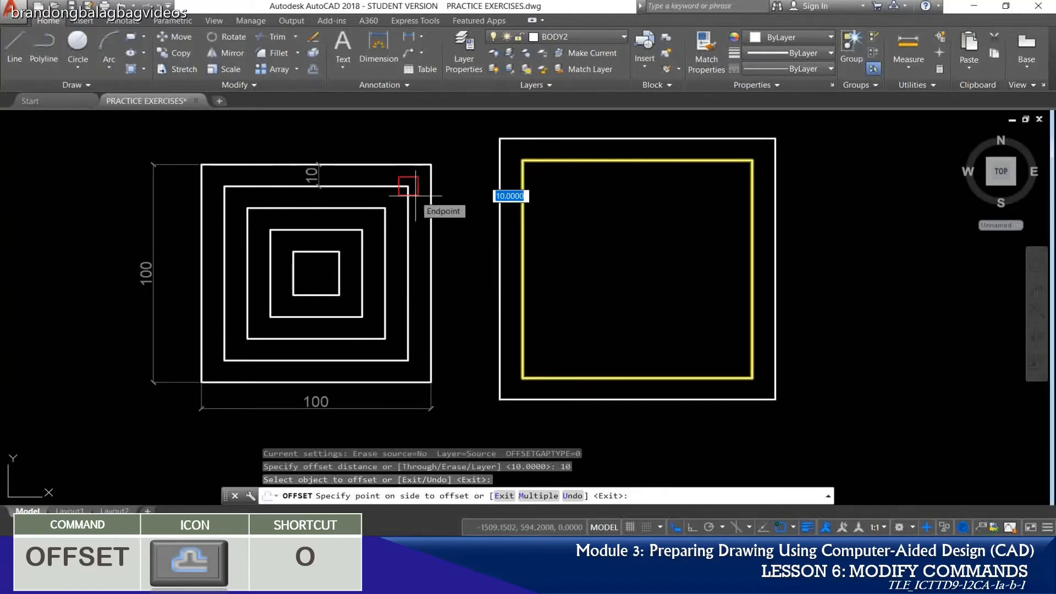
click(615, 205)
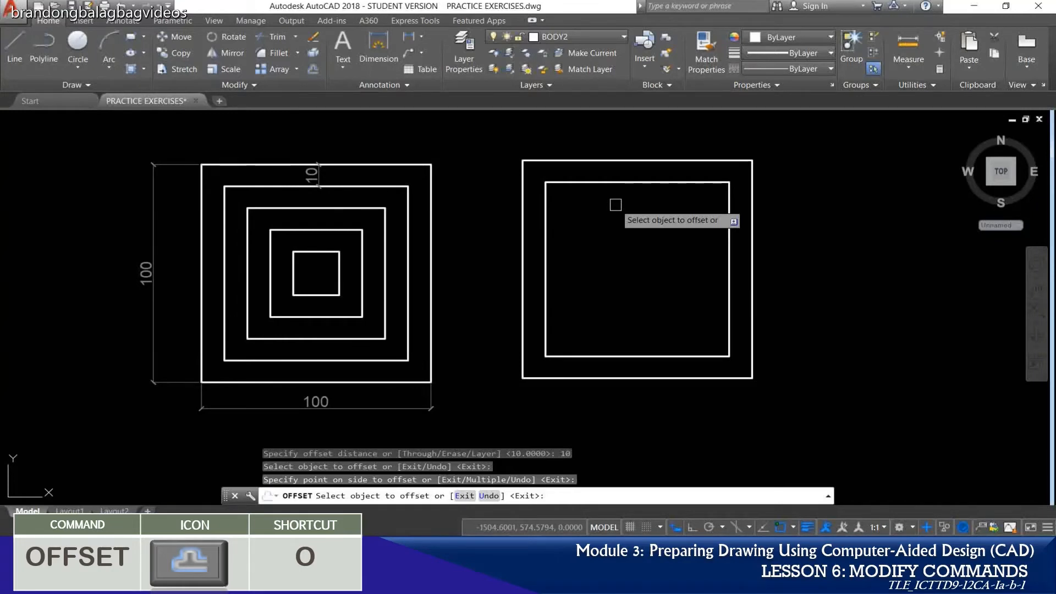
key(Return)
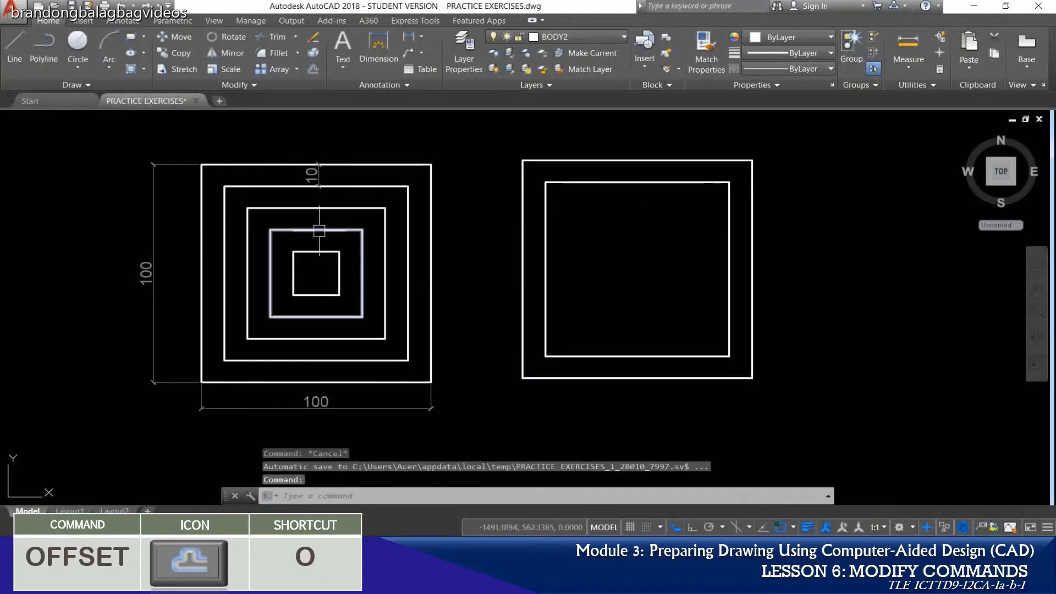
key(Escape)
key(Escape)
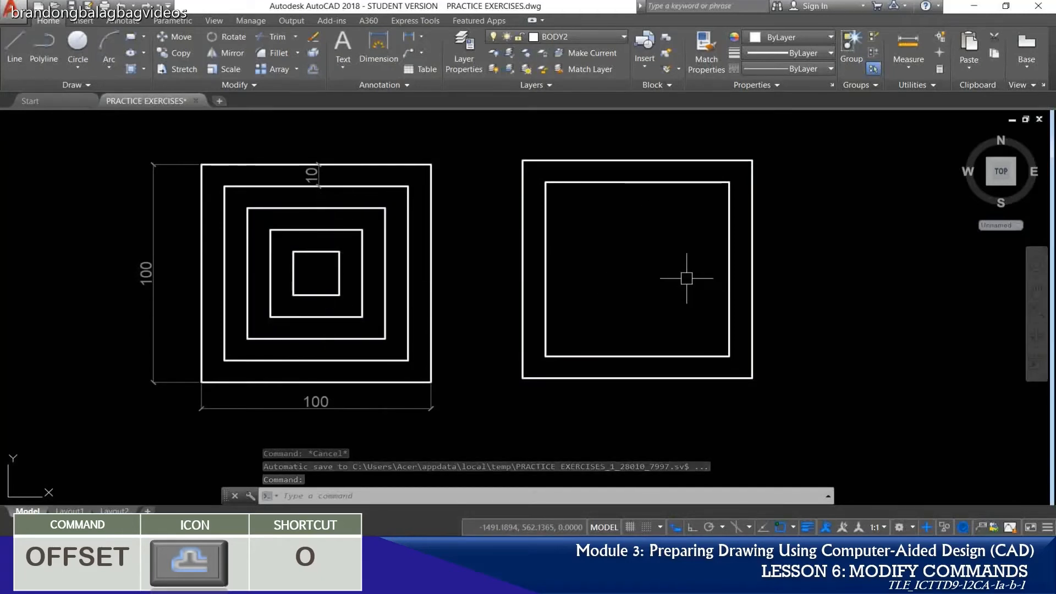
Step: Offset the inner square inward by 10 units, repeating on each new square until three more nested squares are made
text(o)
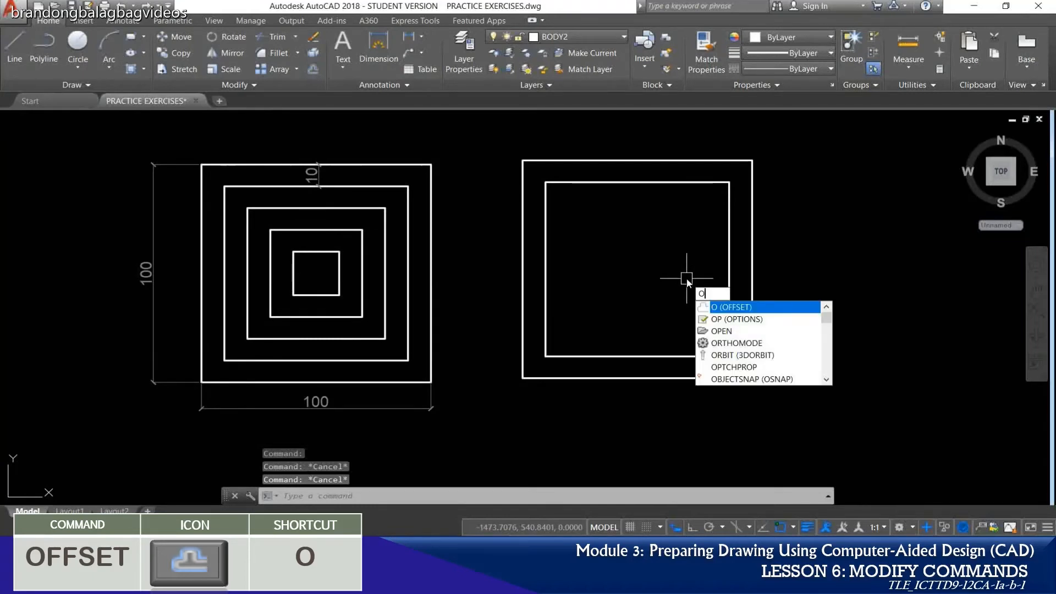
key(Return)
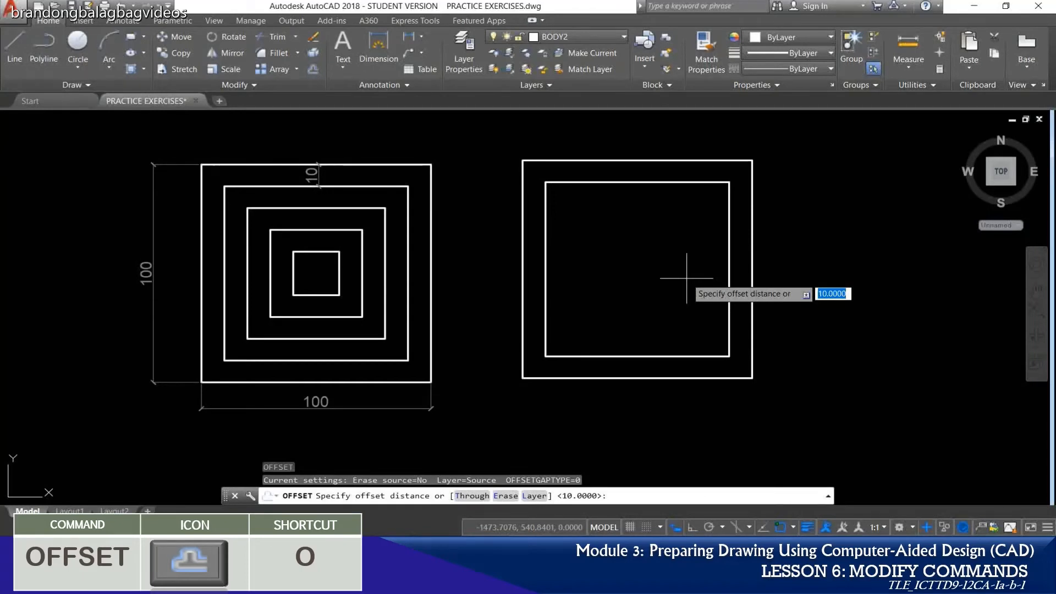
text(10)
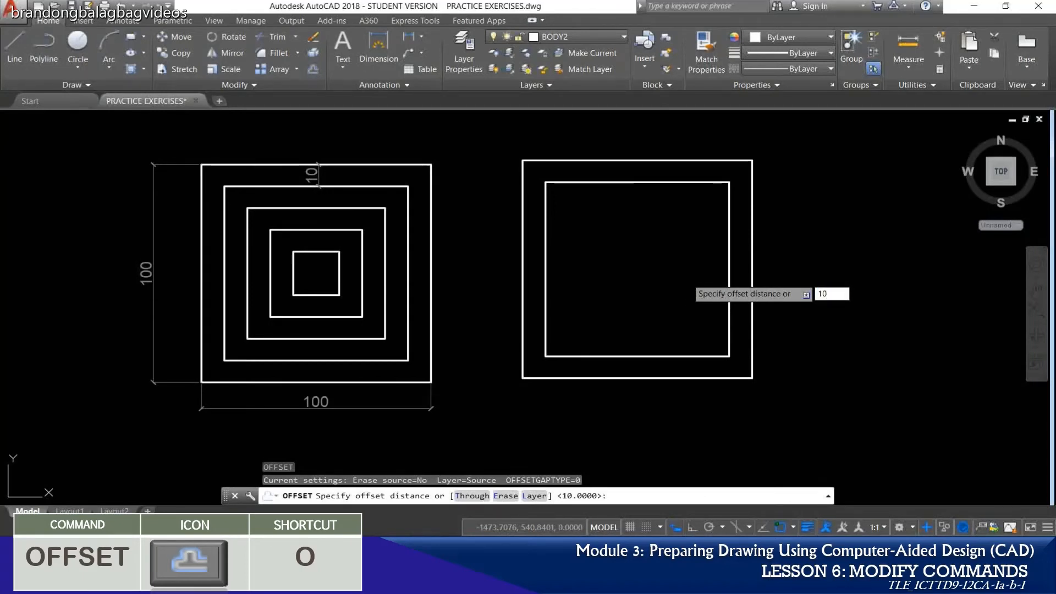
key(Return)
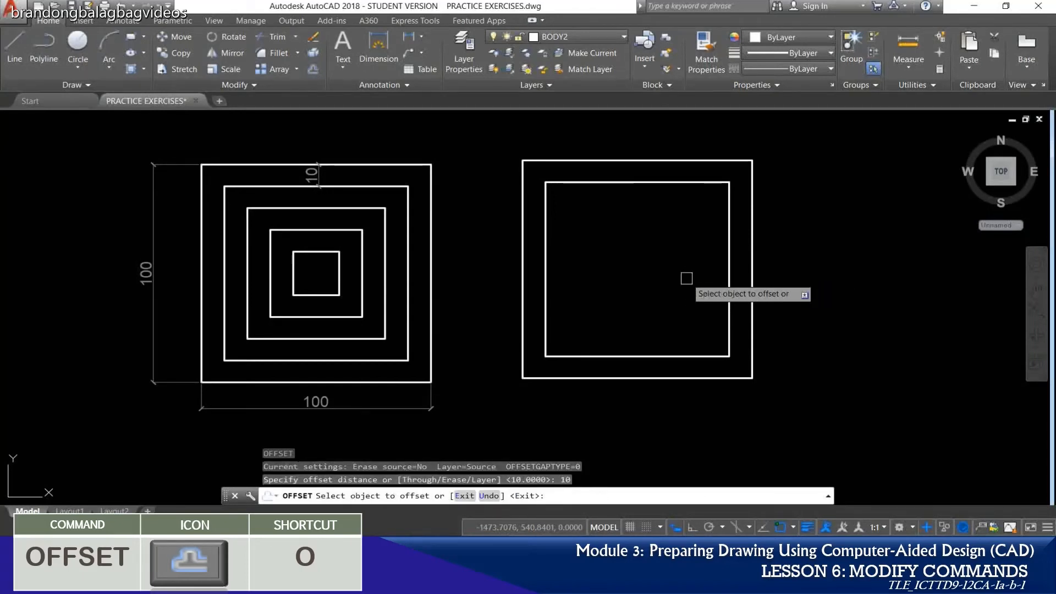
click(621, 183)
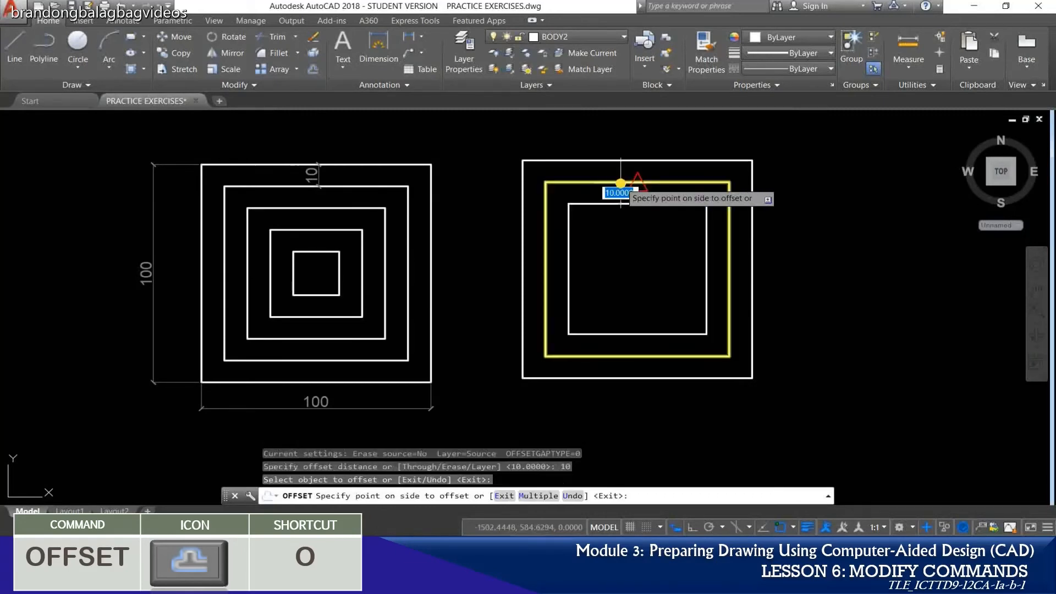
click(636, 237)
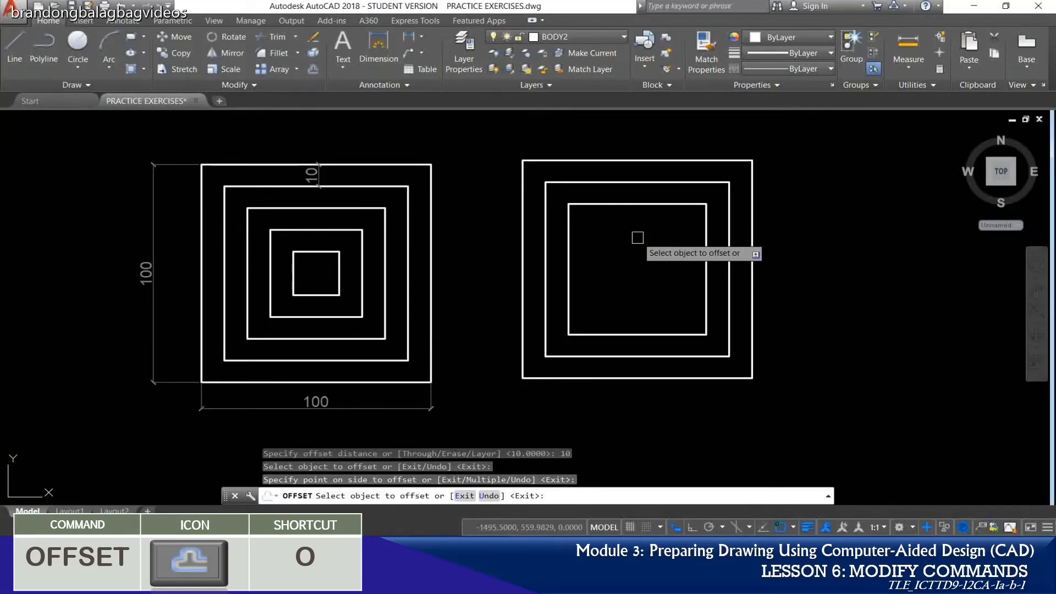
click(641, 205)
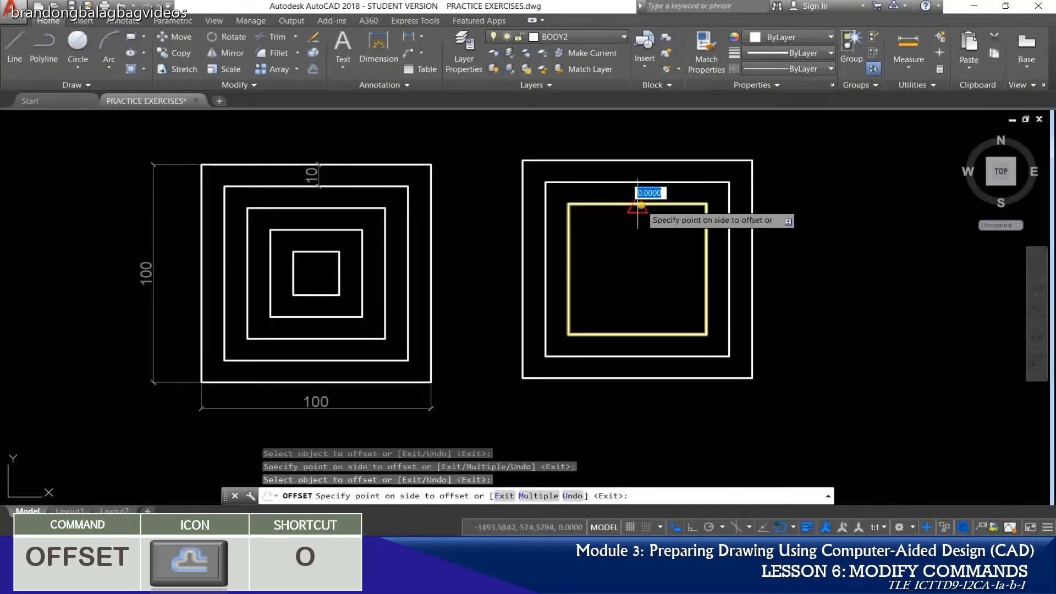
click(640, 244)
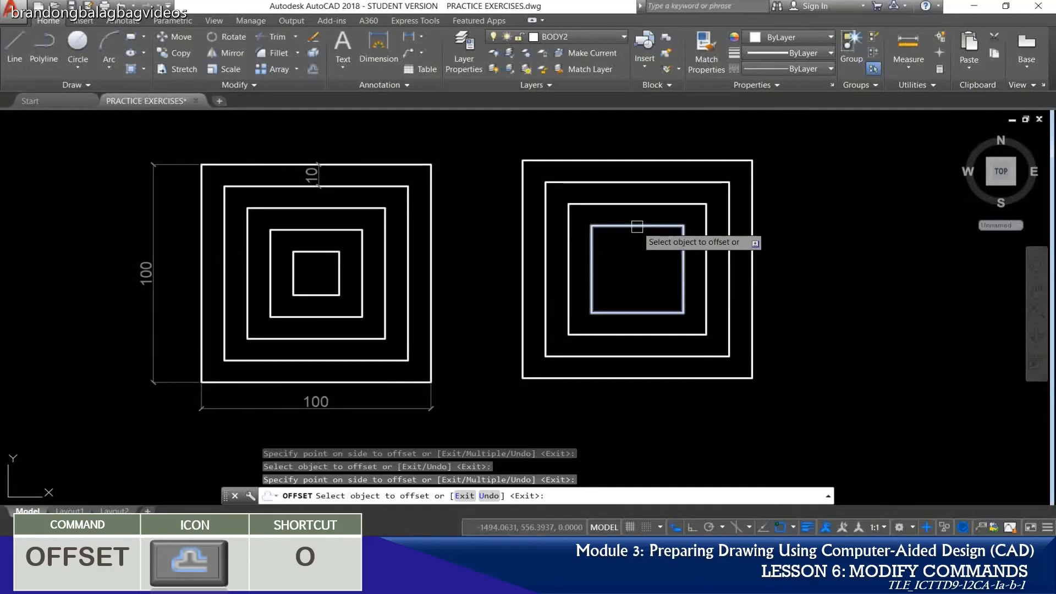
click(637, 226)
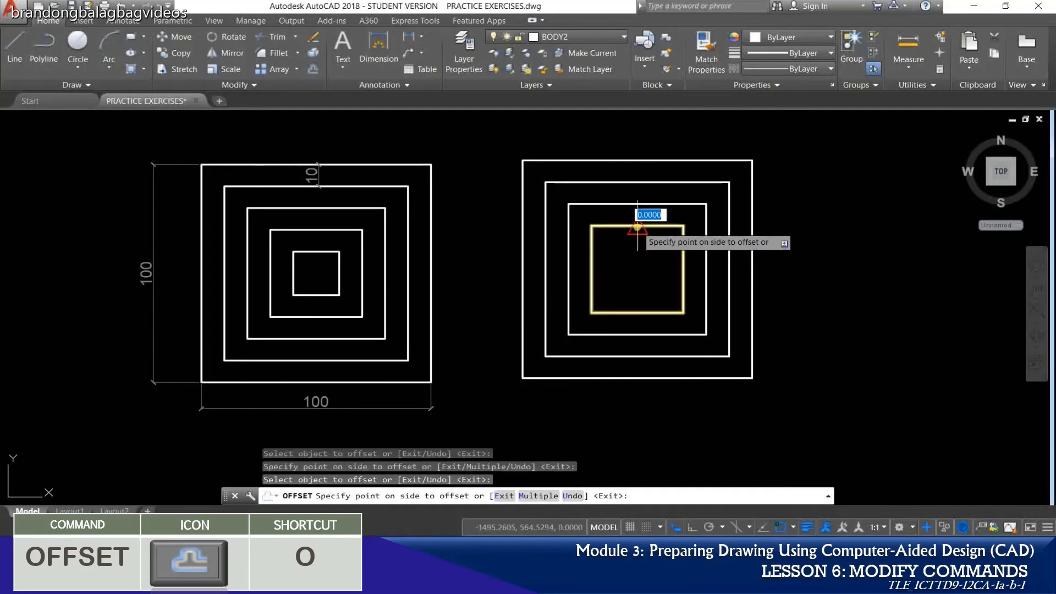
click(636, 265)
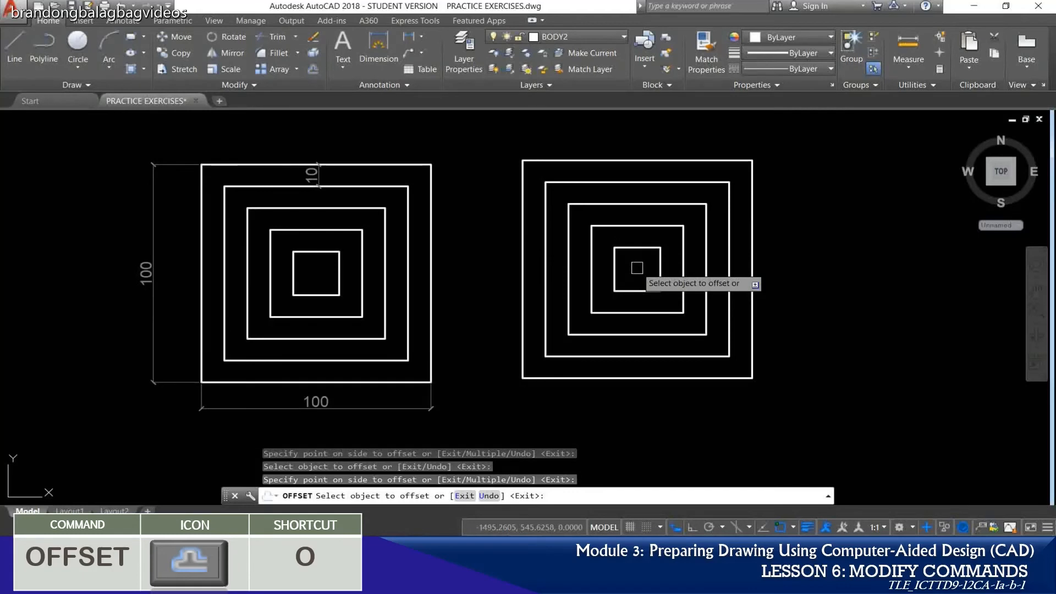
key(Return)
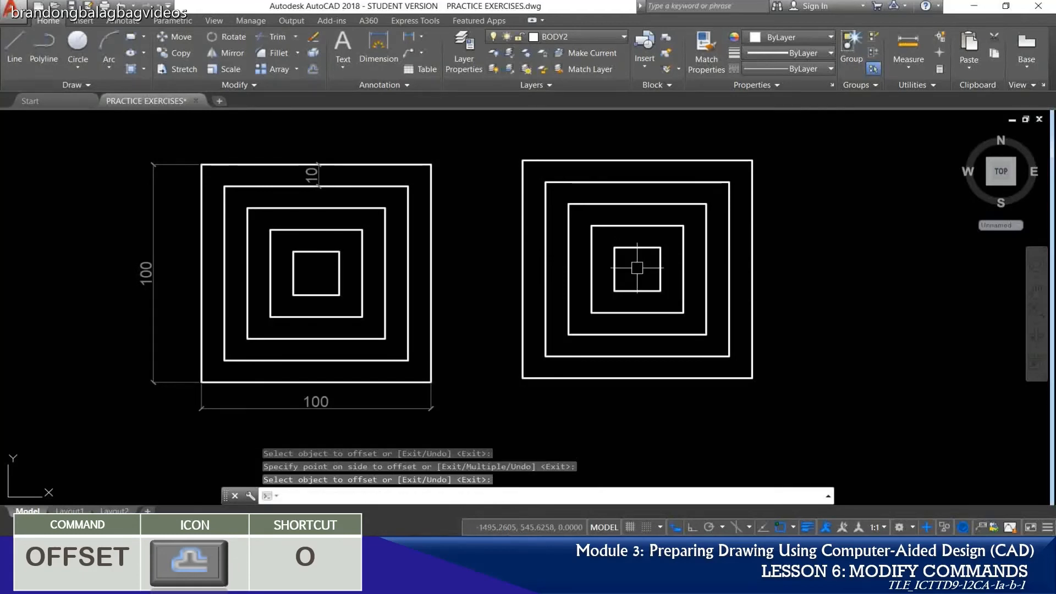
key(Escape)
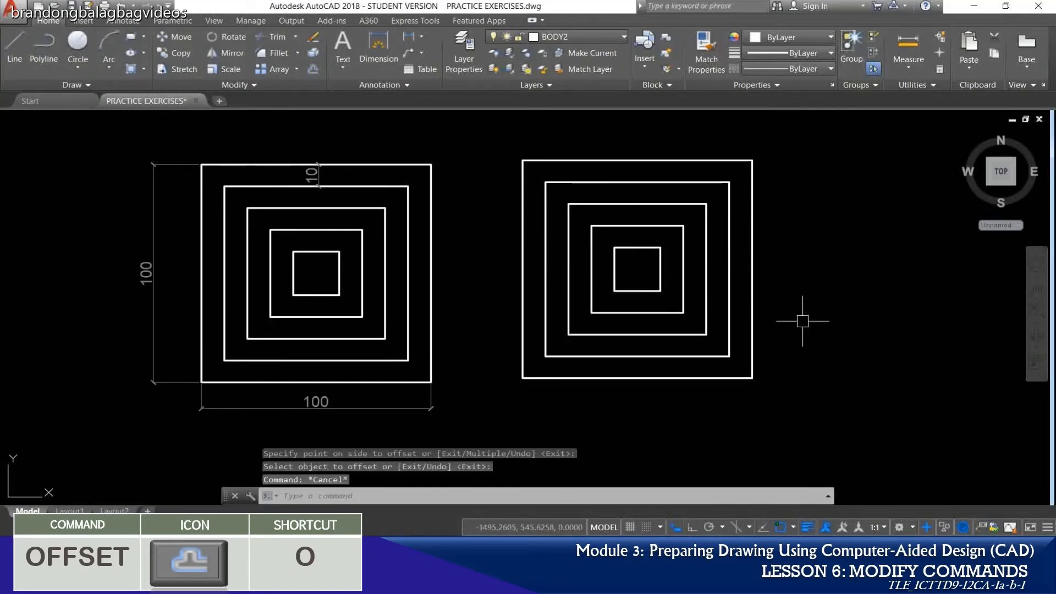
Step: Draw another 100 by 100 rectangle to the right of the second nested-square figure, using the Dimensions option
middle_drag(751, 321, 672, 315)
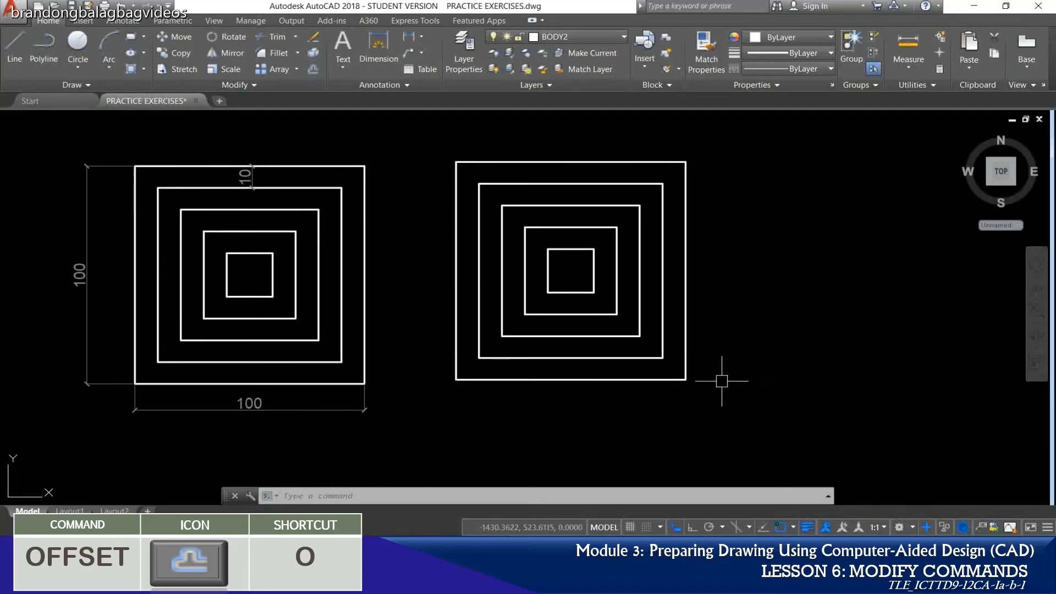
middle_drag(707, 381, 630, 369)
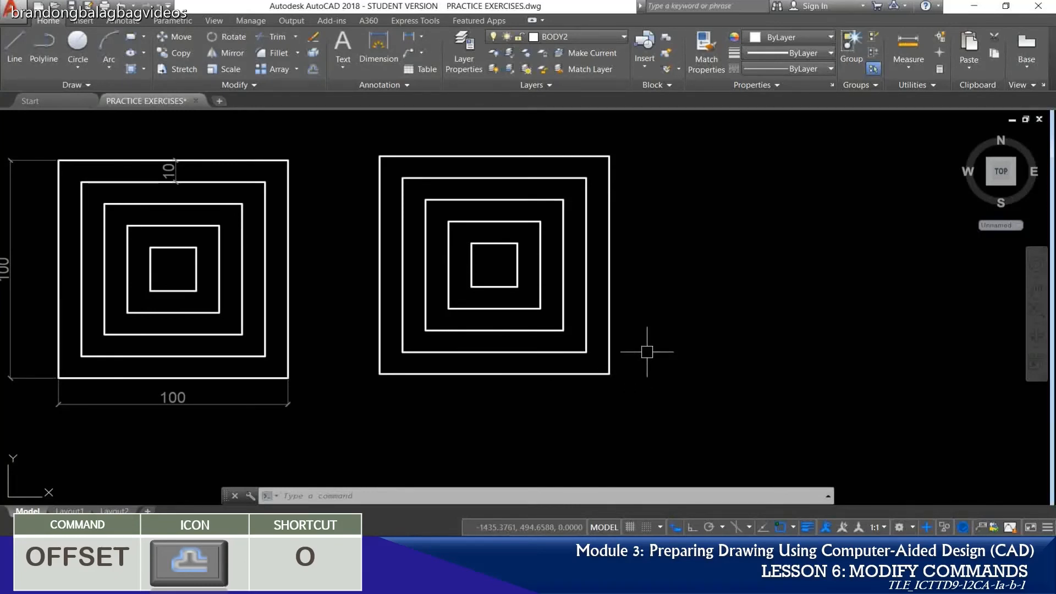
key(Escape)
key(Escape)
key(Escape)
text(RE)
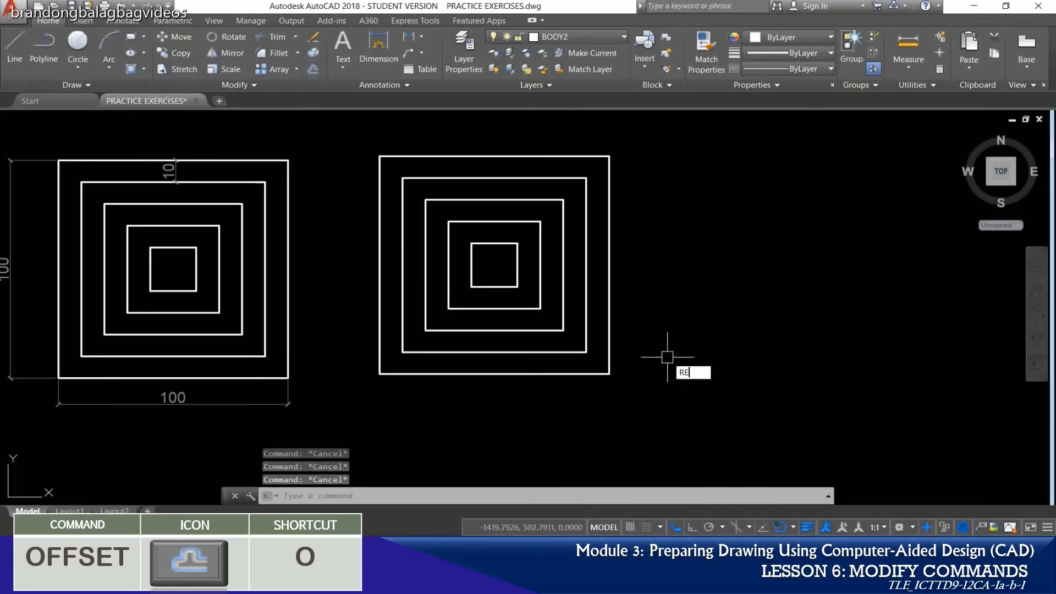
text(C)
key(Return)
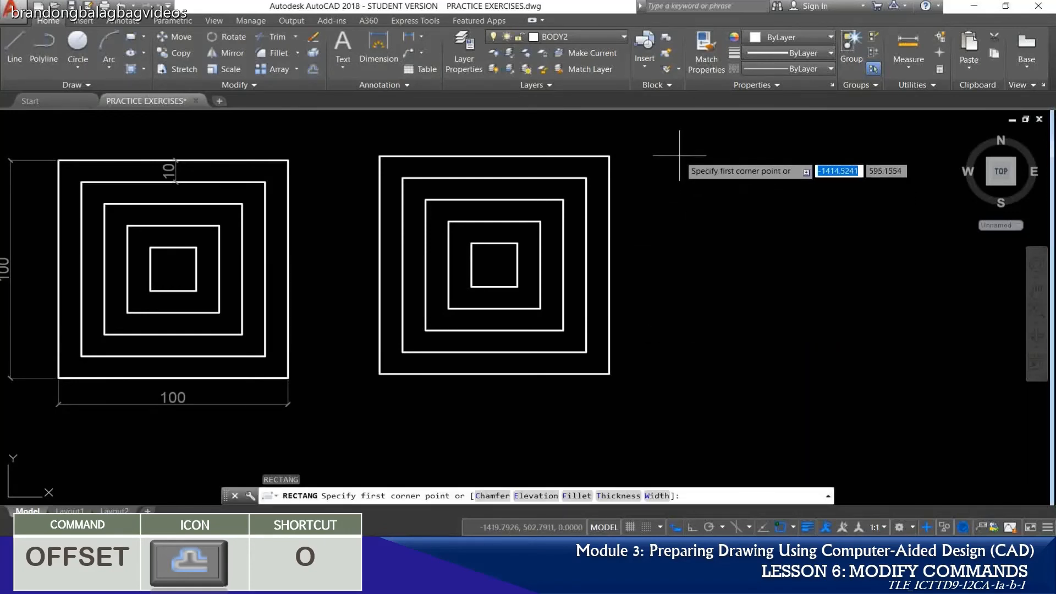
click(680, 156)
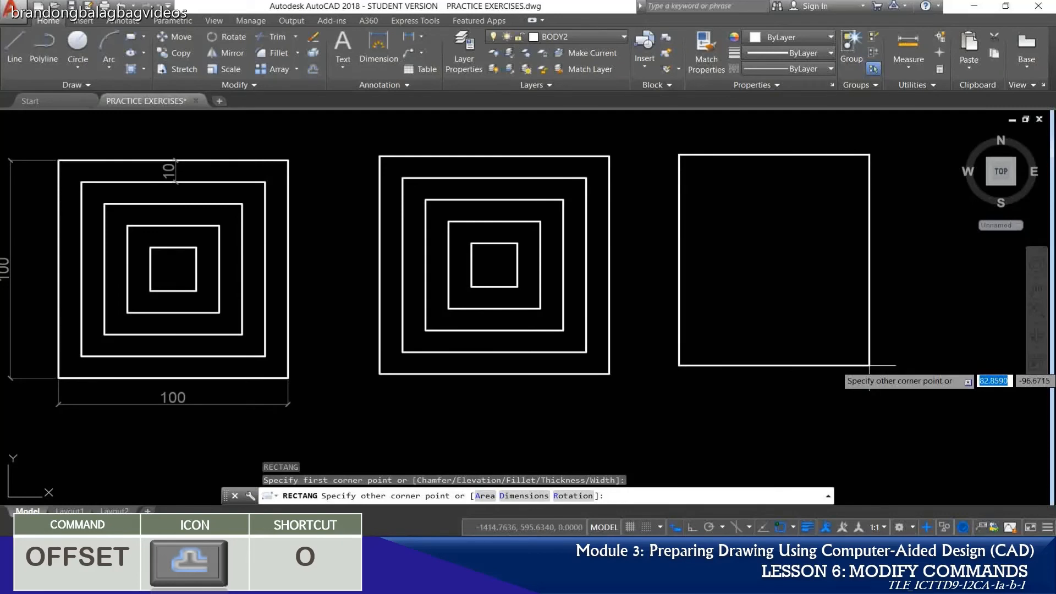
text(D)
key(Return)
text(10)
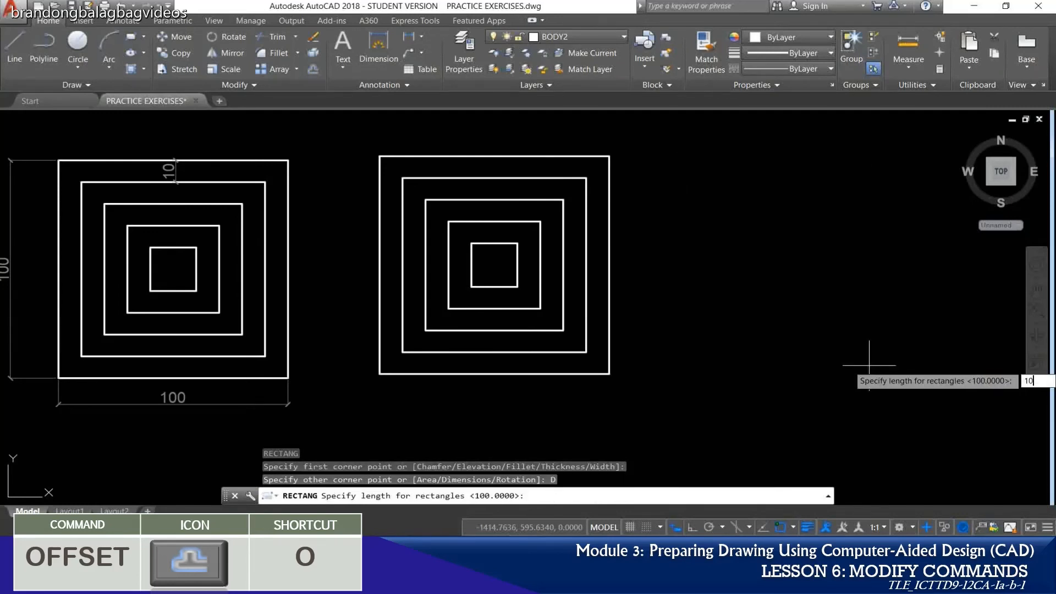
text(0)
key(Return)
text(100)
key(Return)
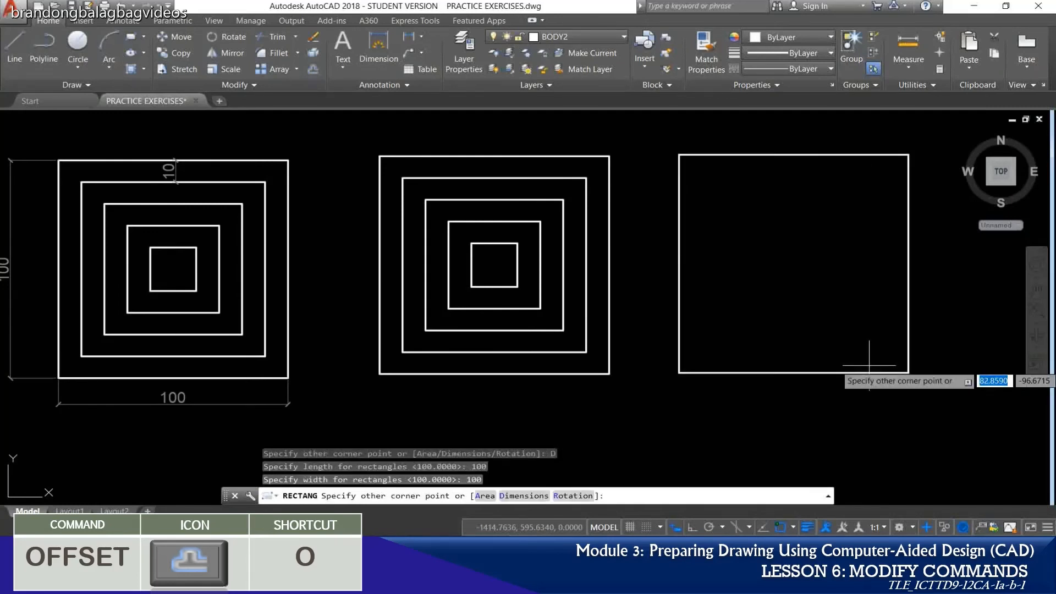
click(869, 360)
middle_drag(845, 286, 794, 292)
key(Escape)
key(Escape)
key(Escape)
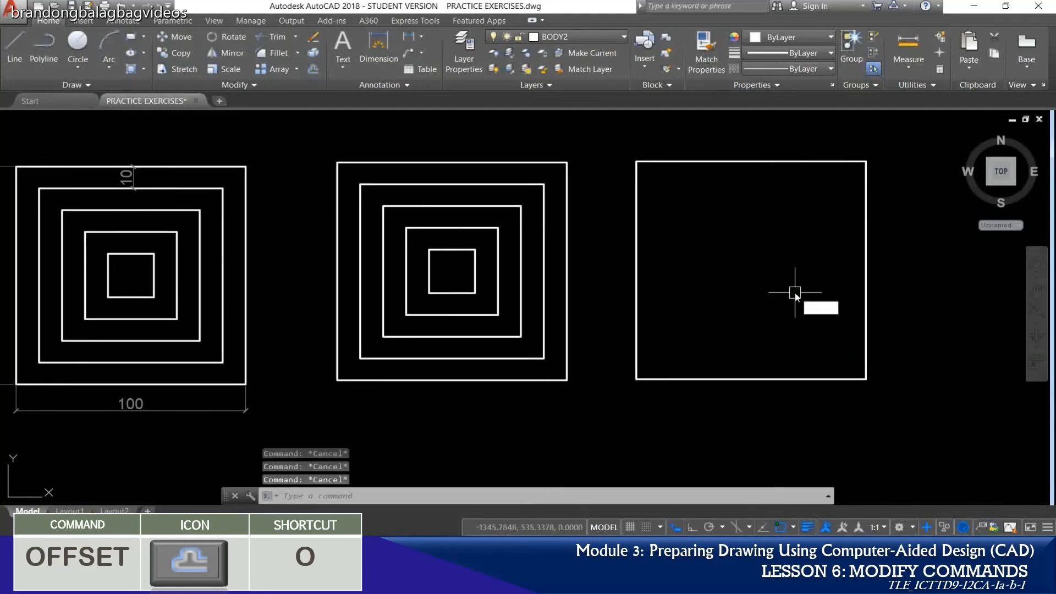
Step: Offset the new square inward four times at 10-unit spacing, using the Multiple option of Offset
text(o)
key(Return)
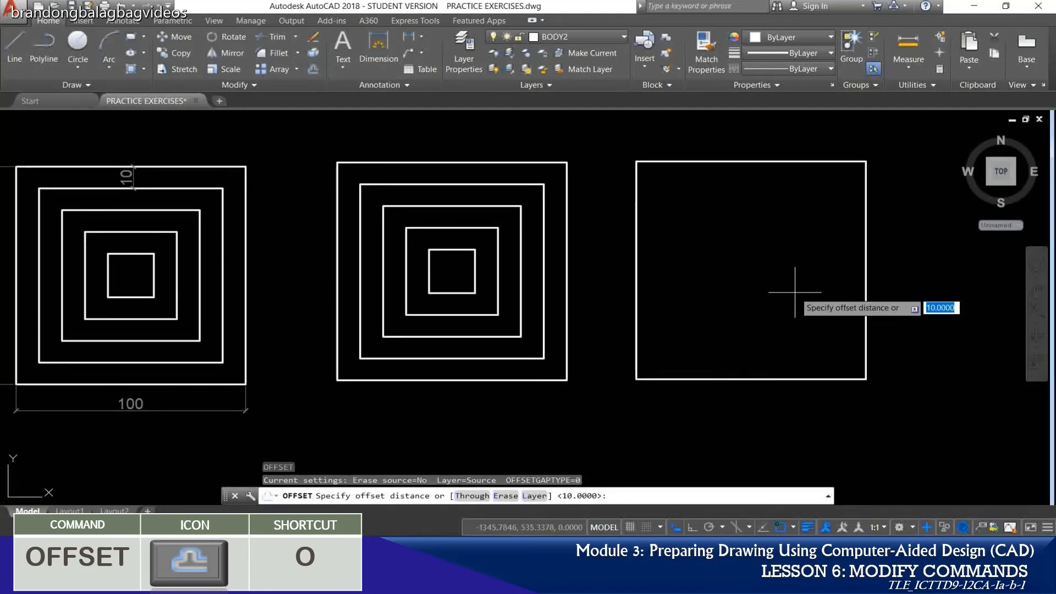
text(10)
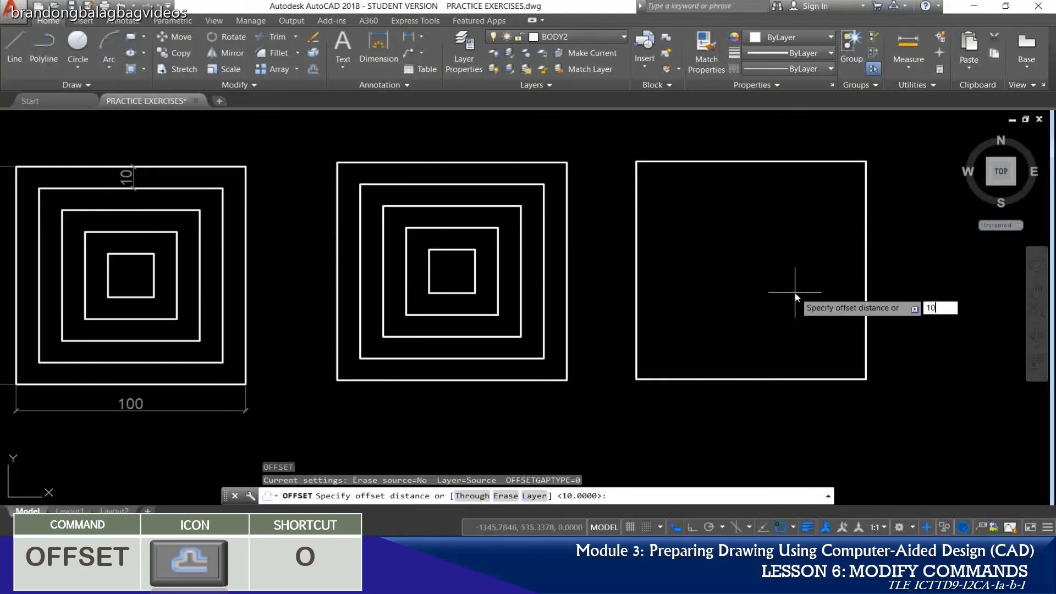
key(Return)
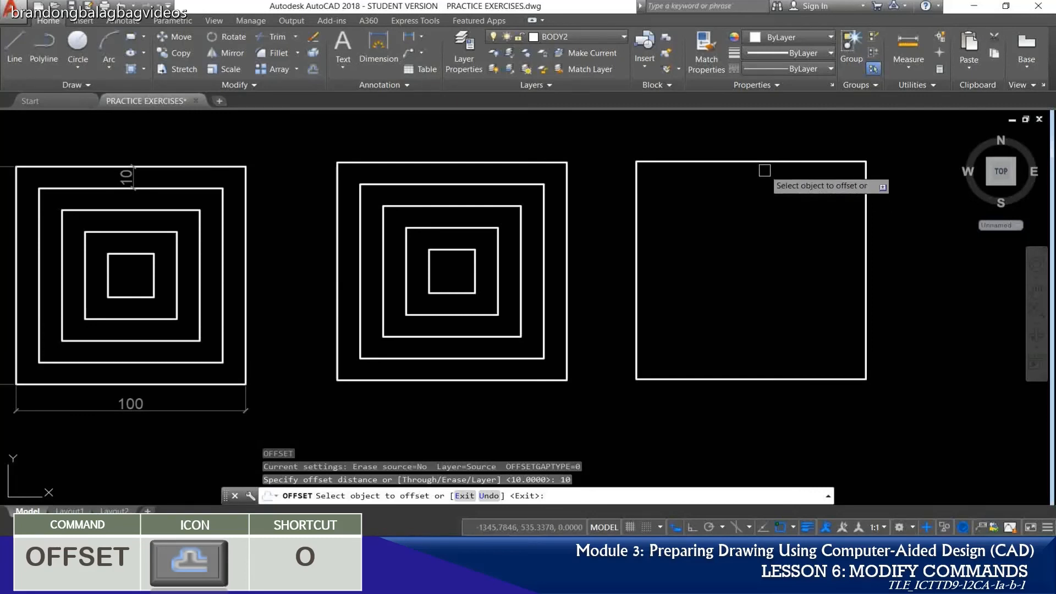
click(763, 163)
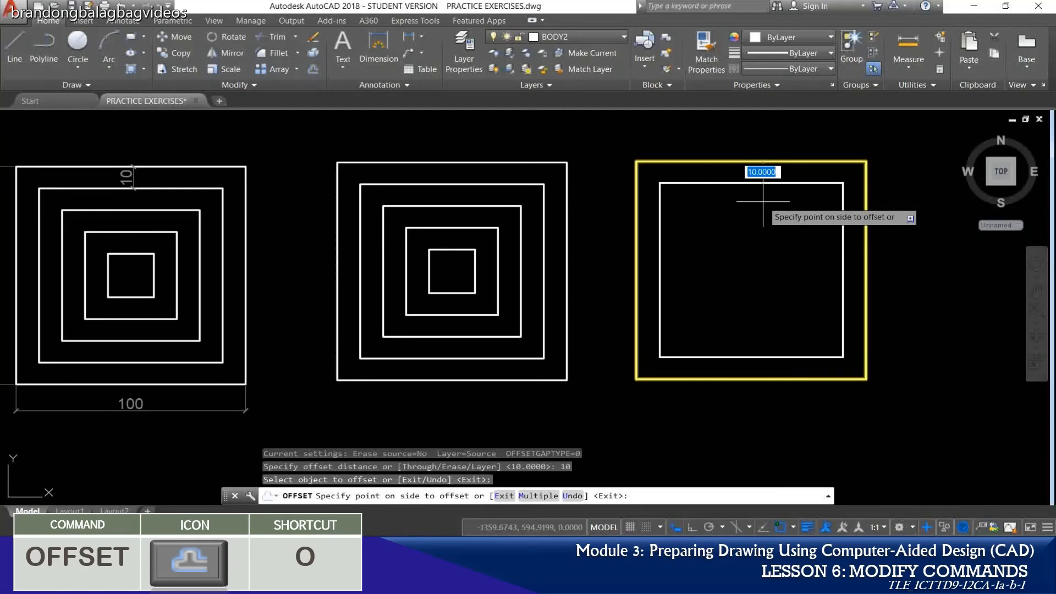
text(M)
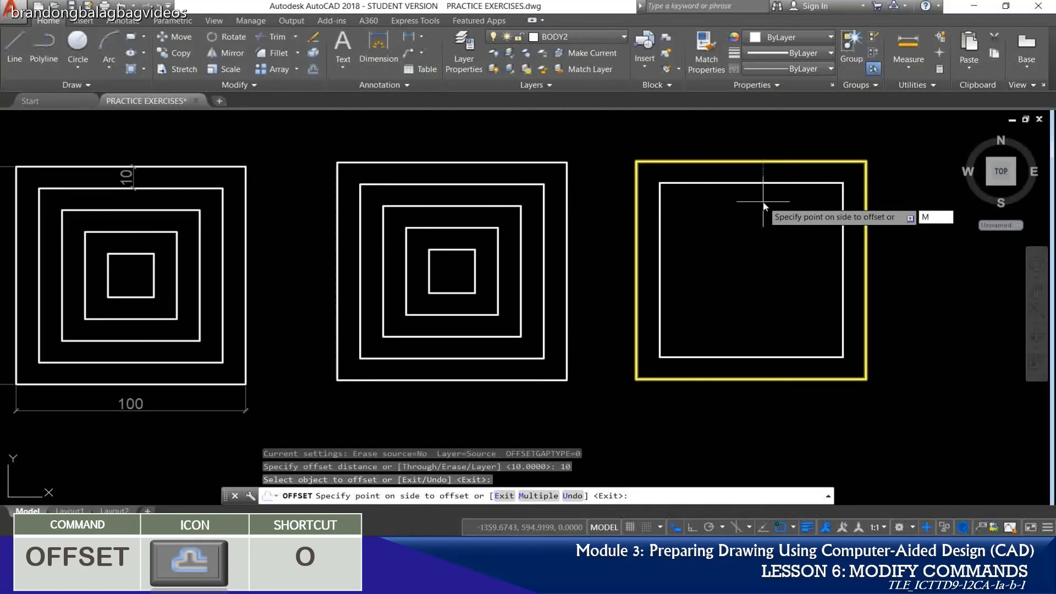
key(Return)
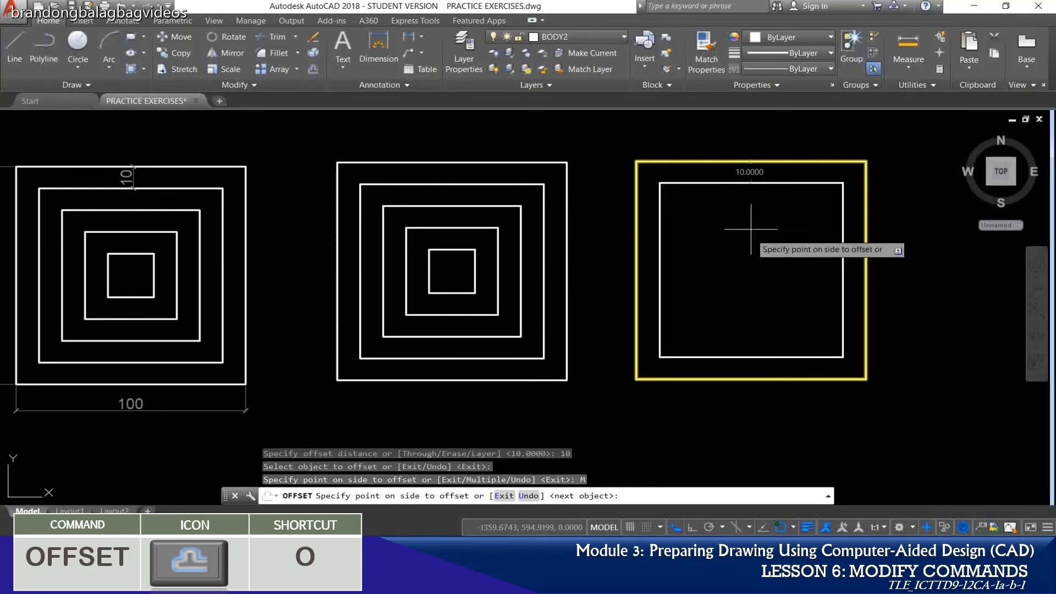
click(755, 201)
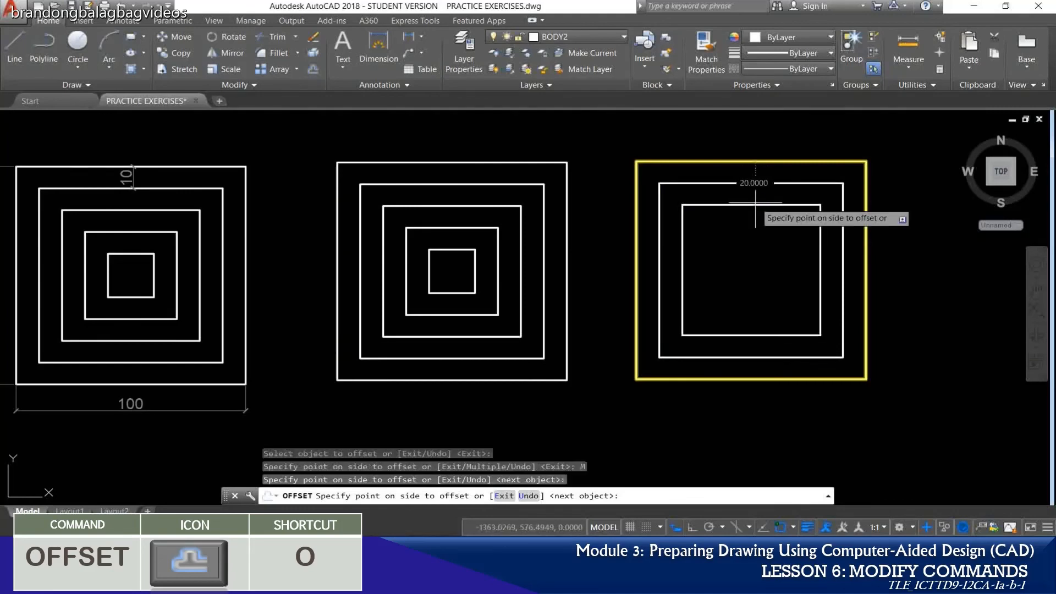
click(750, 241)
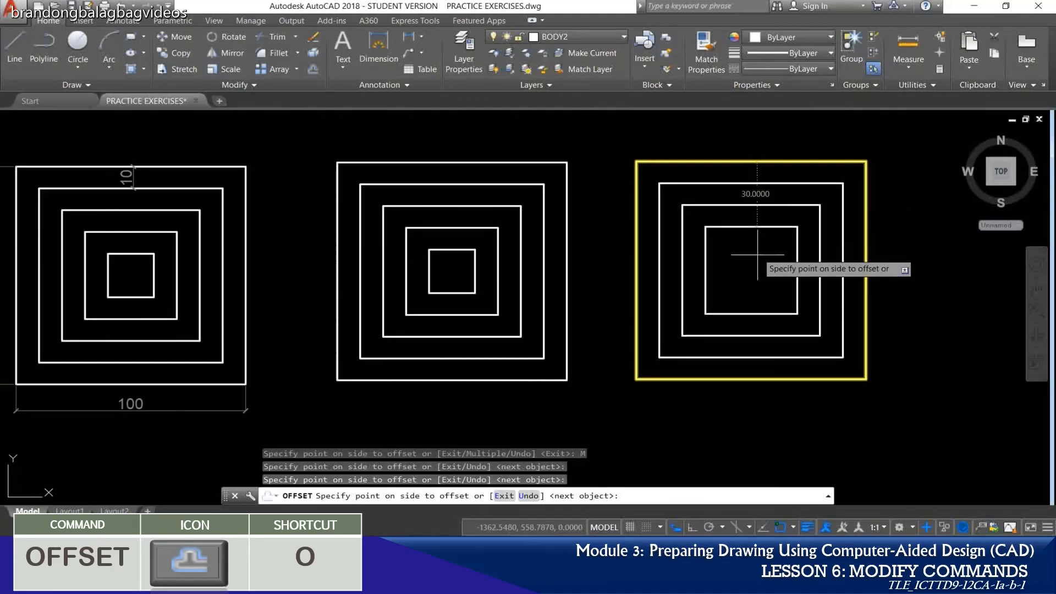
click(759, 263)
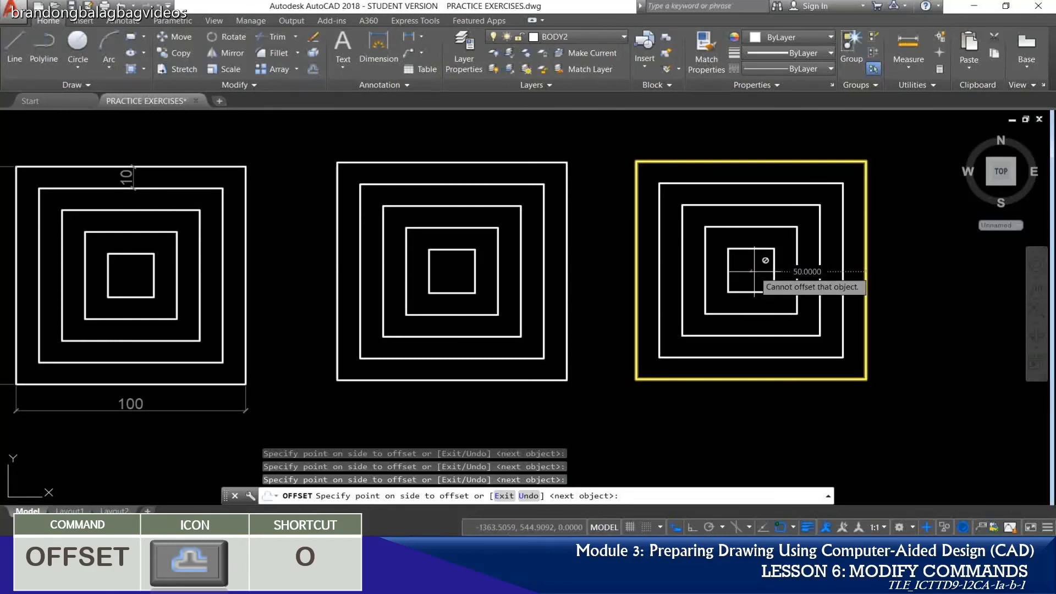
key(Escape)
scroll(811, 245, down, 2)
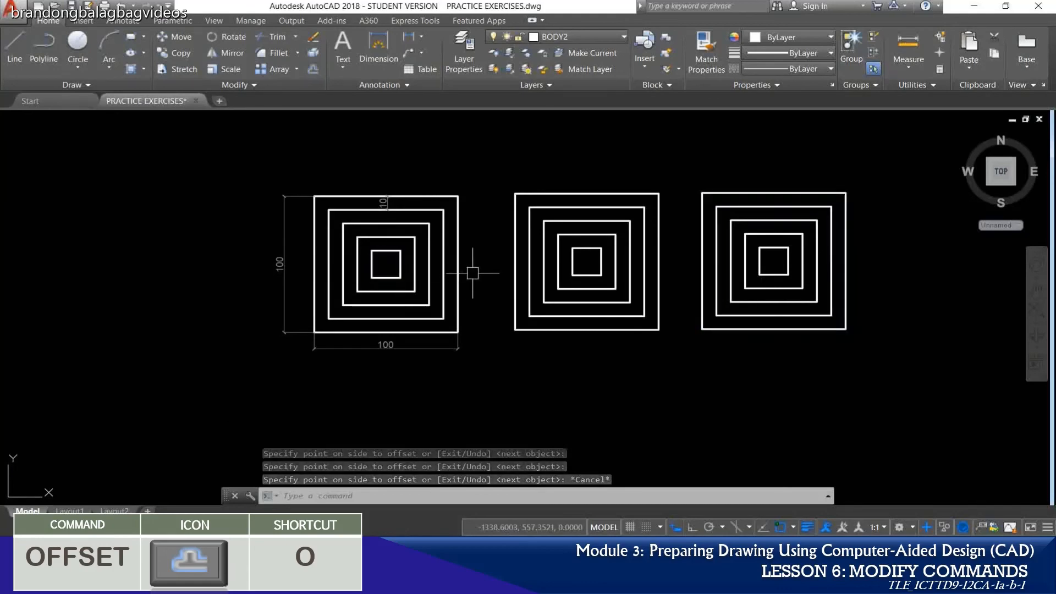
scroll(473, 273, up, 2)
middle_drag(734, 279, 589, 290)
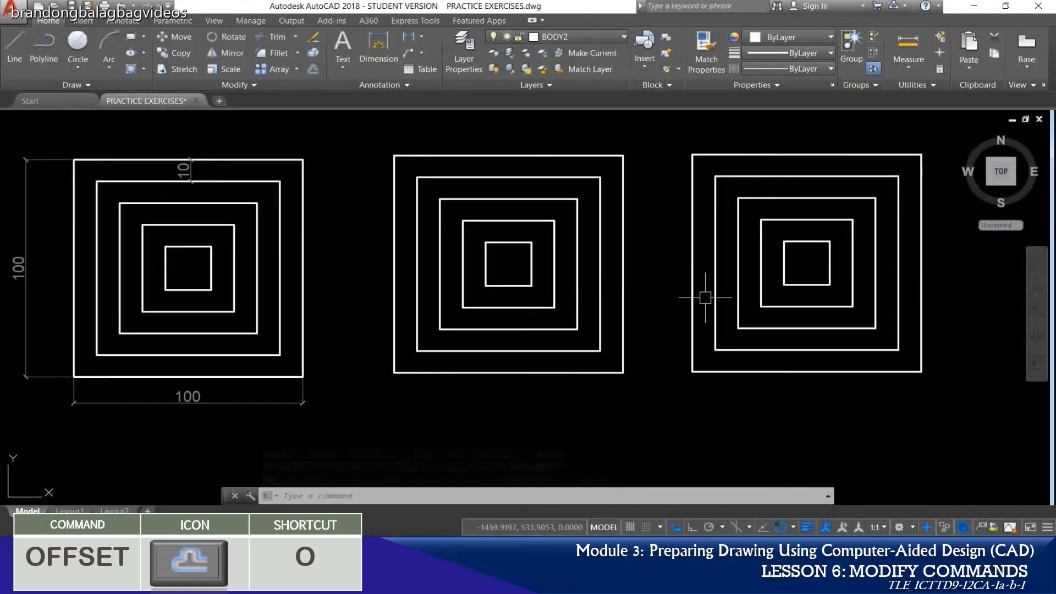